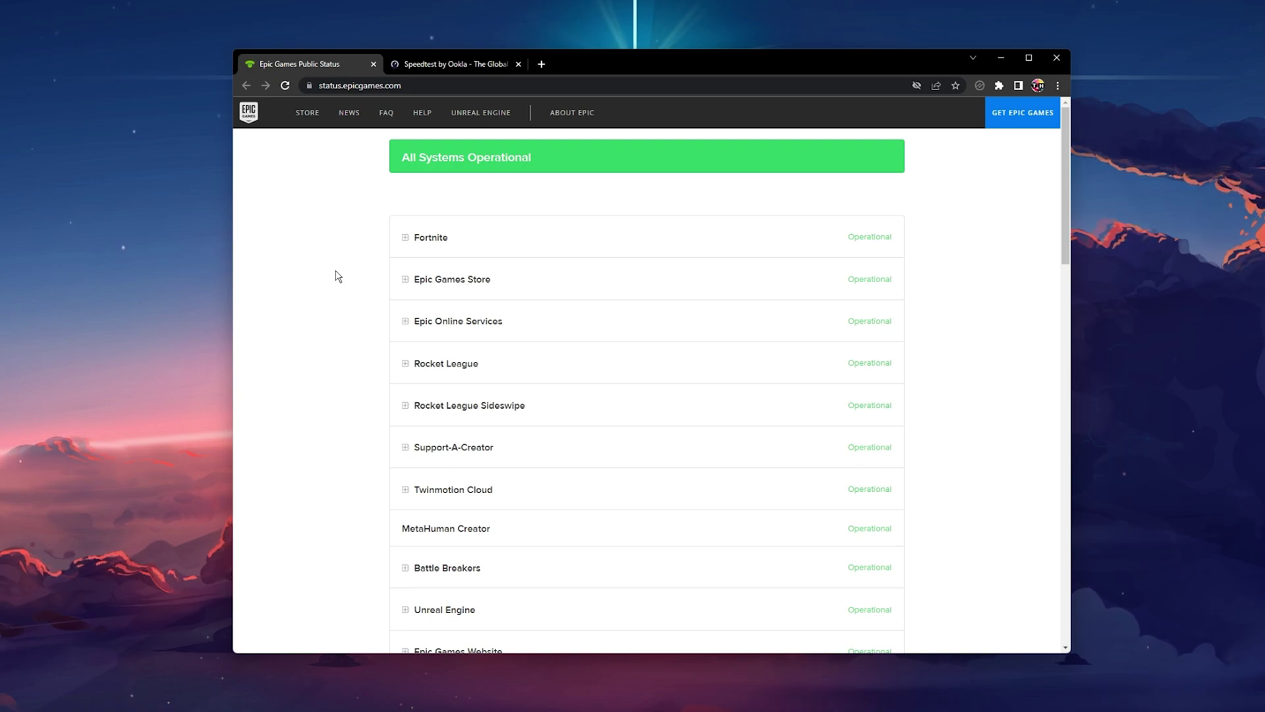
- Expand the Fortnite entry on the status page to list its services, highlighting Matchmaking
left_click(432, 86)
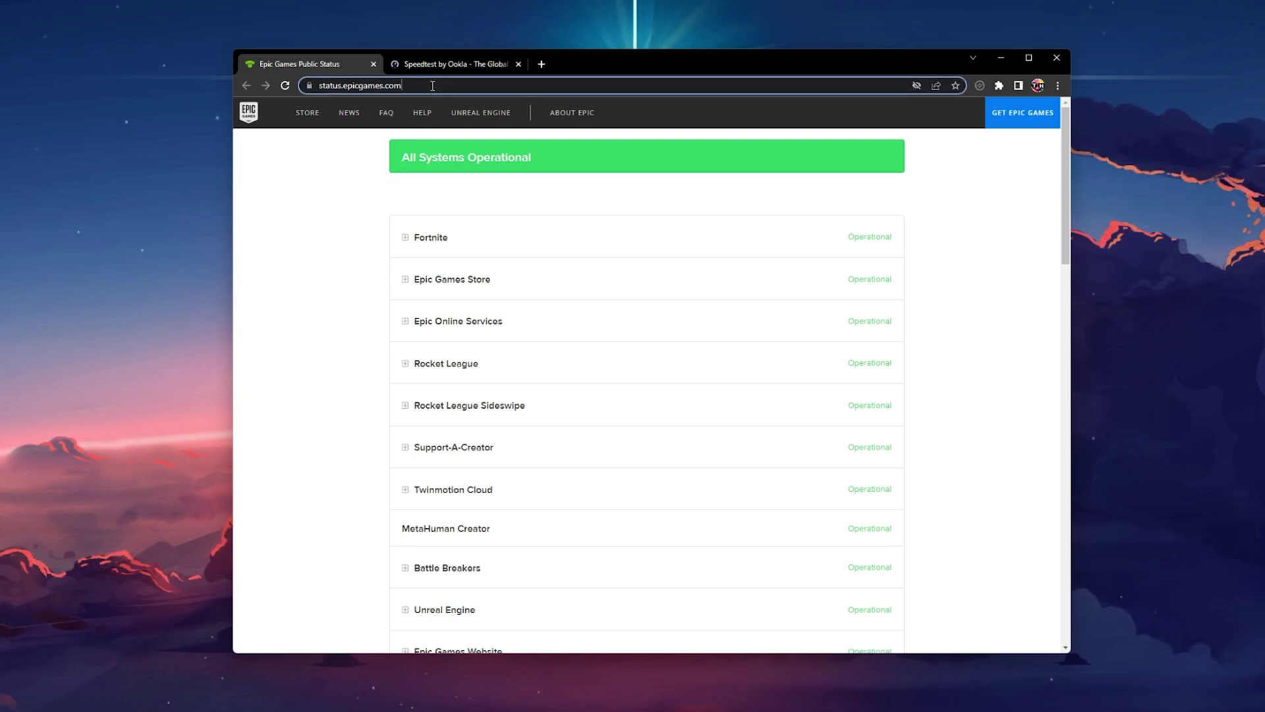
left_click(327, 185)
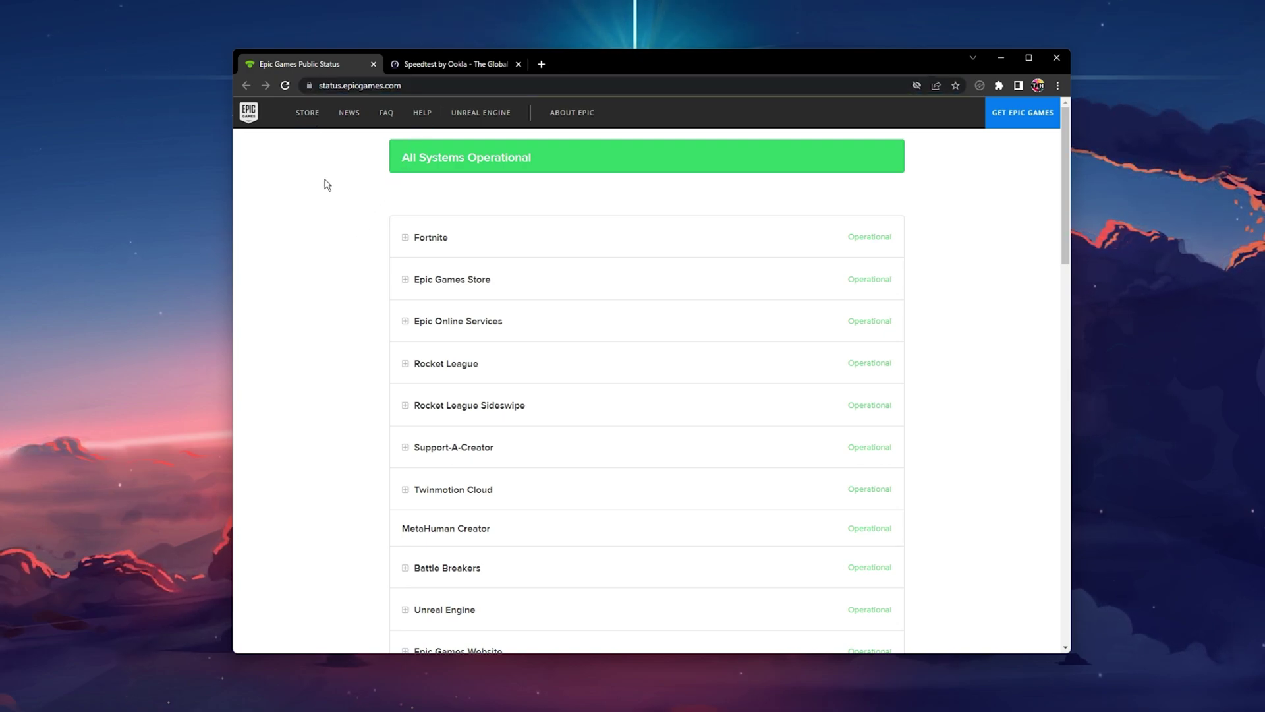
scroll(328, 184, "down", 2)
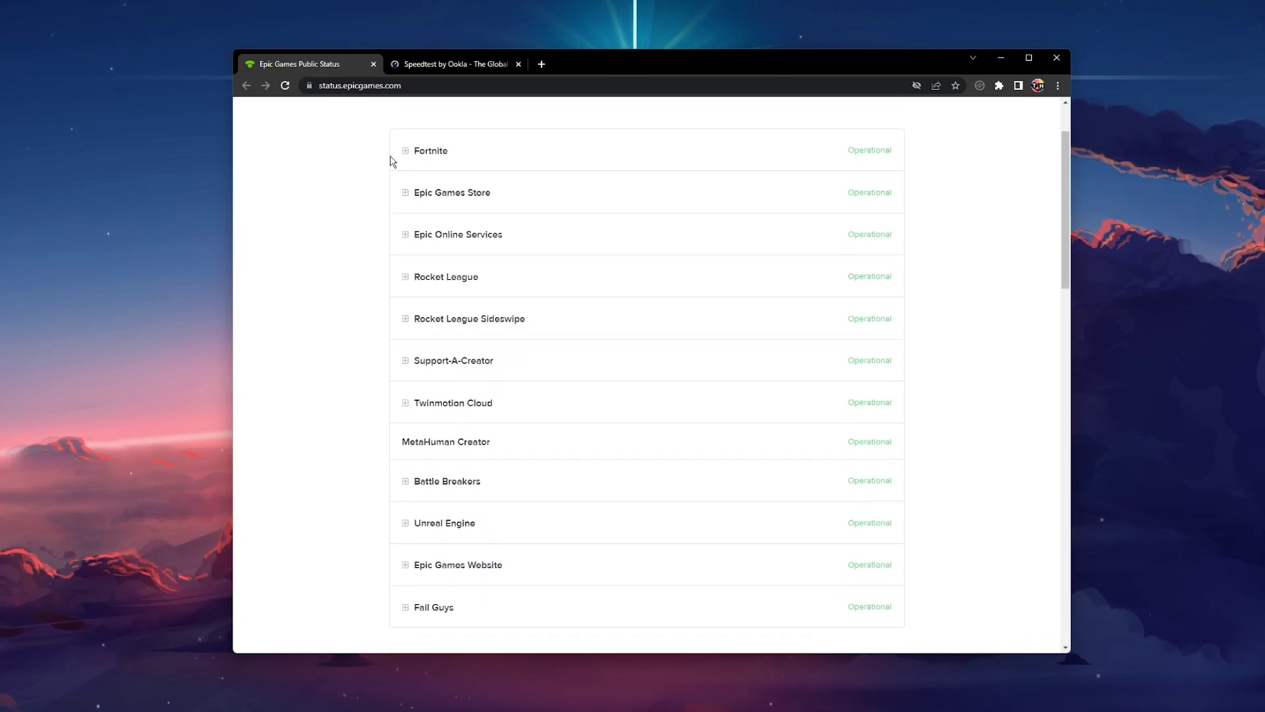
left_click(405, 152)
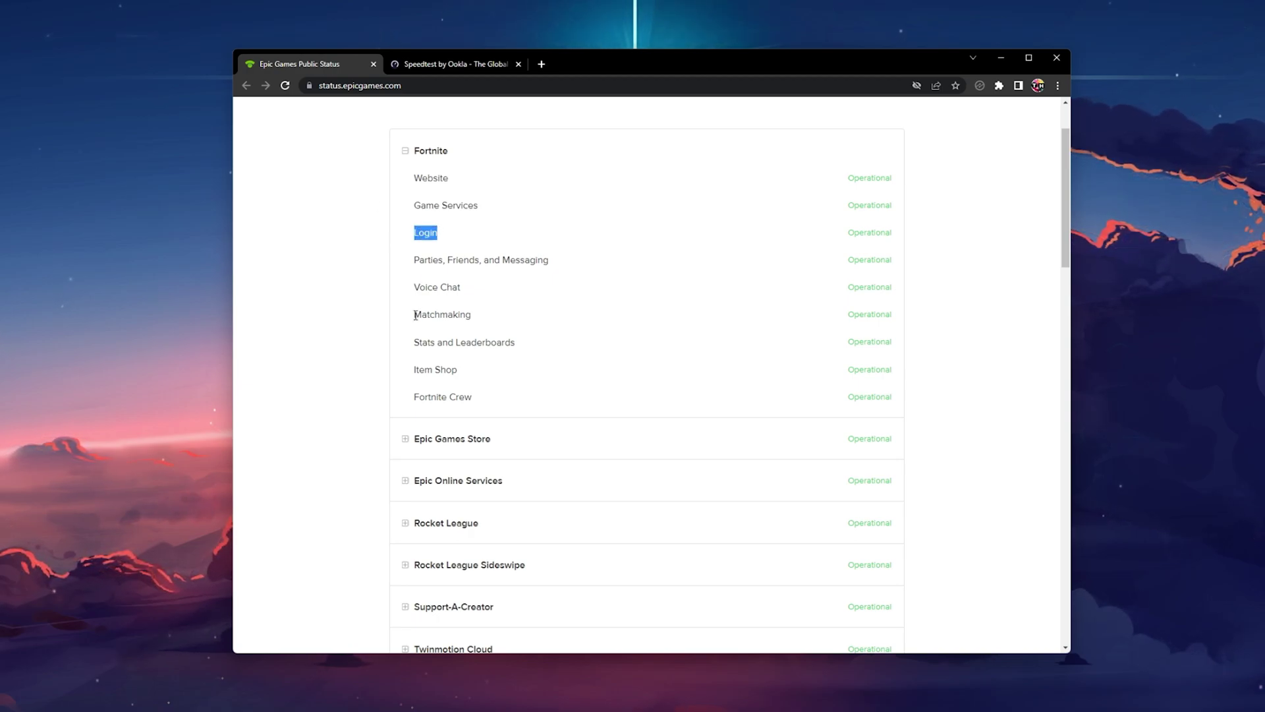
left_click_drag(415, 315, 470, 313)
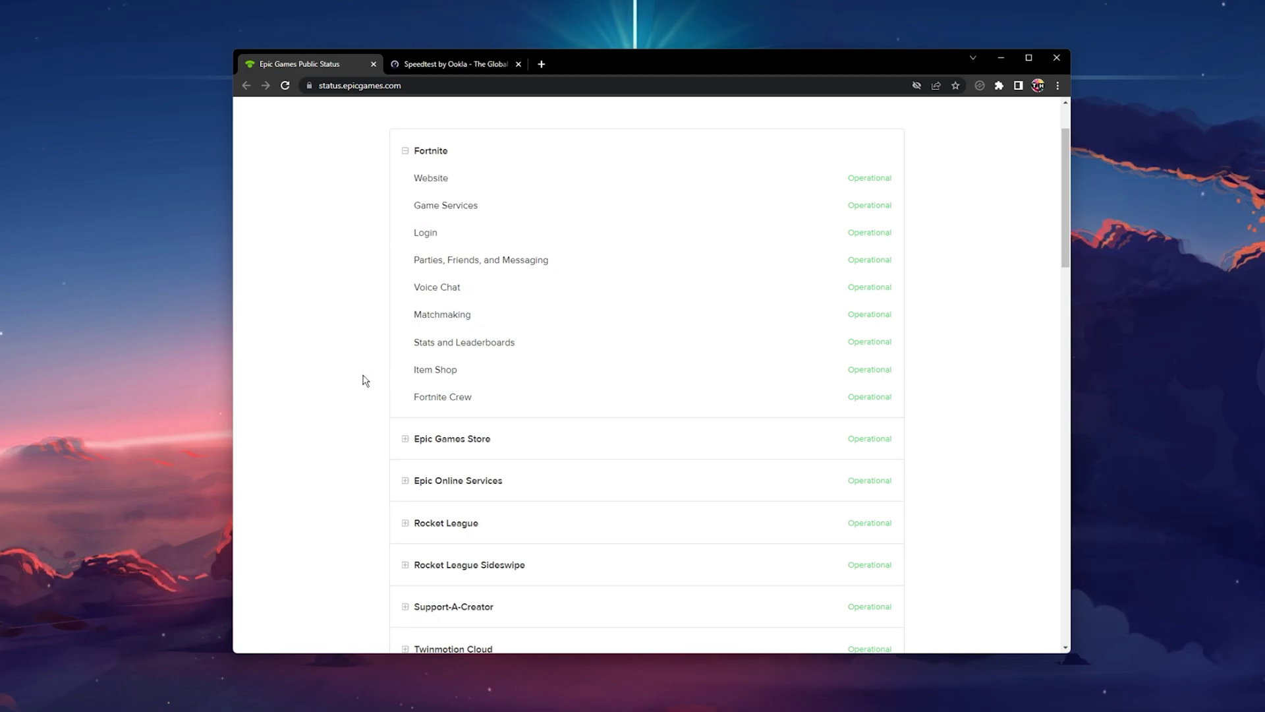
- Scroll down through the Past Incidents list and back up to the top
scroll(335, 419, "down", 7)
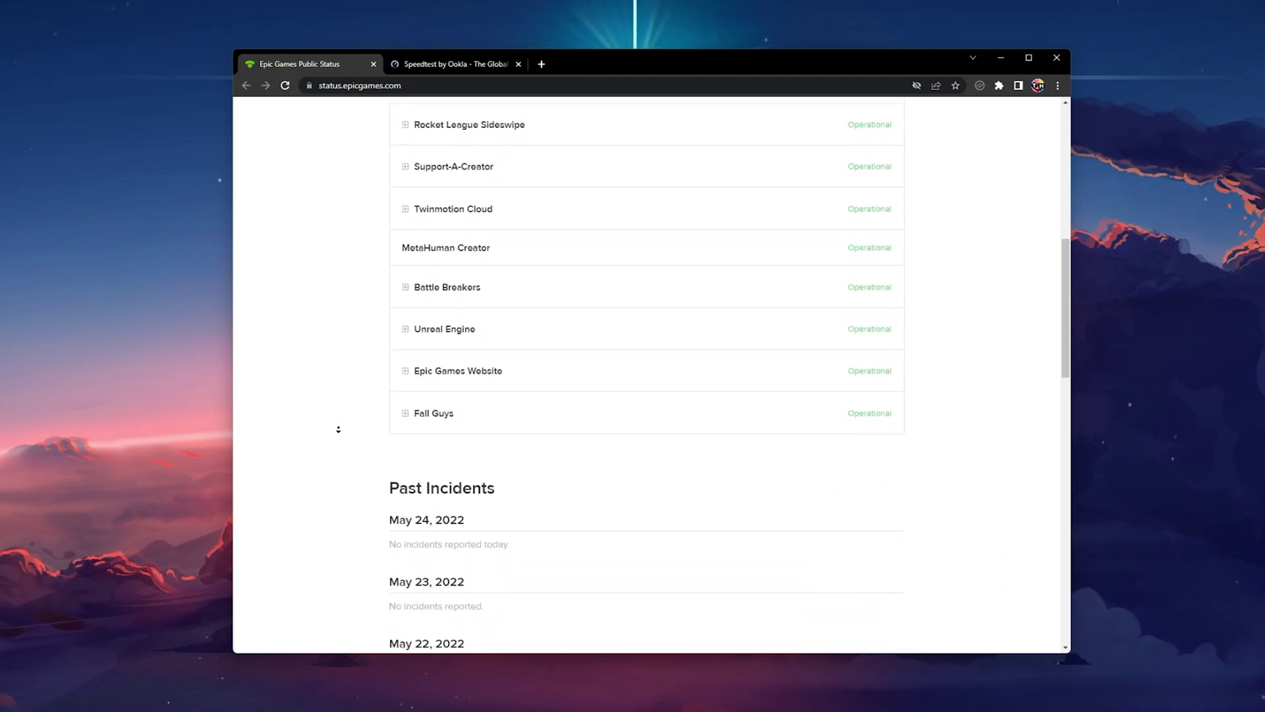
scroll(338, 429, "down", 4)
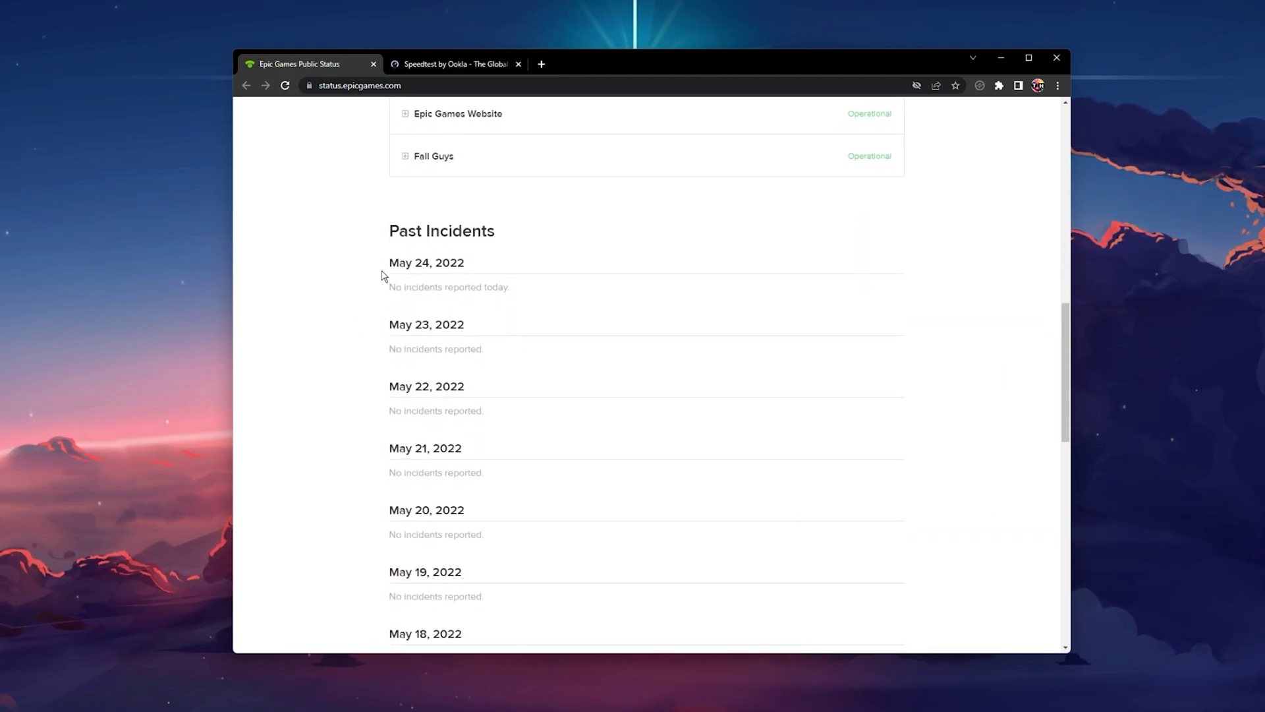
scroll(470, 331, "down", 5)
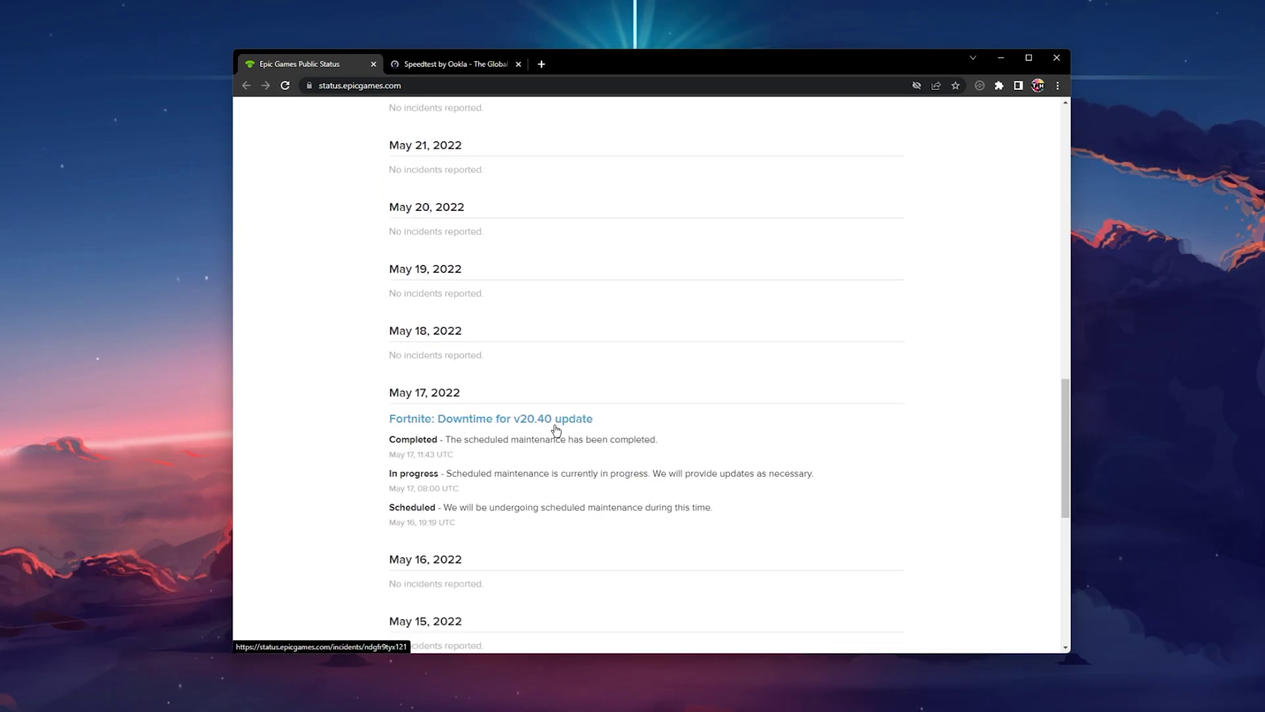
scroll(338, 416, "up", 15)
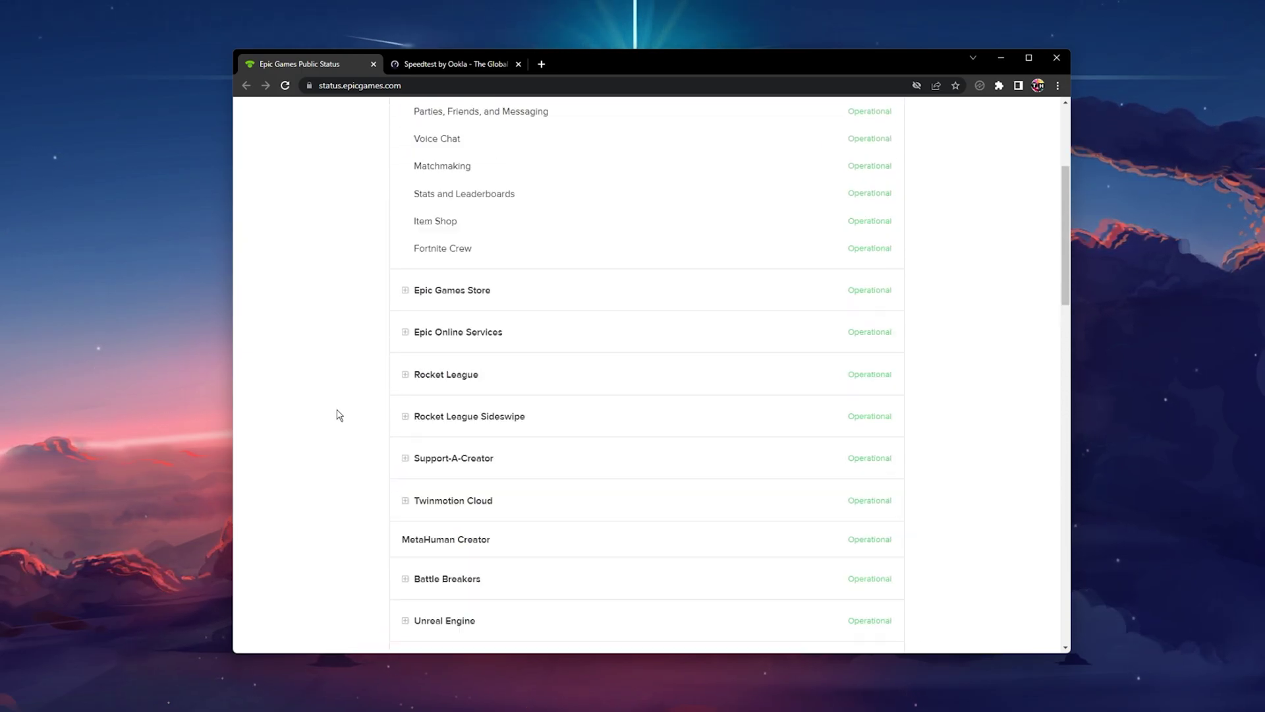
scroll(338, 415, "up", 1)
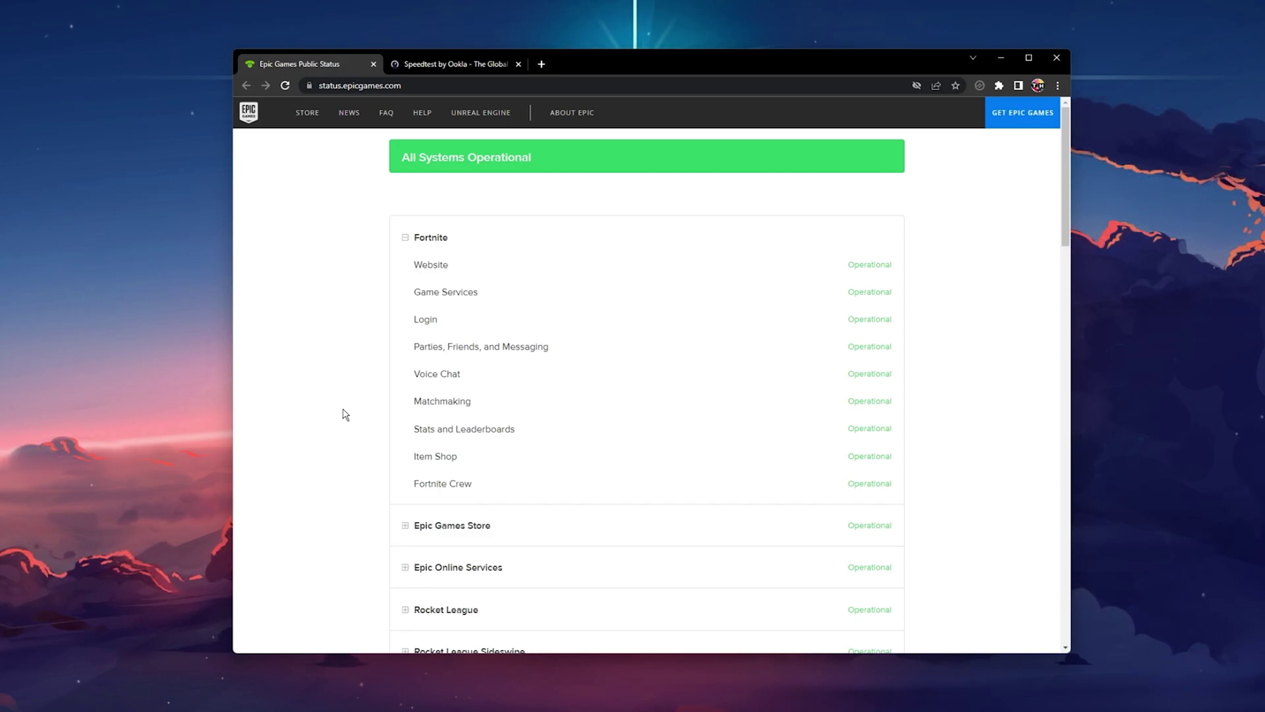
- Run a Speedtest by Ookla test, showing a 6 ms ping and about 52 Mbps download
left_click(455, 64)
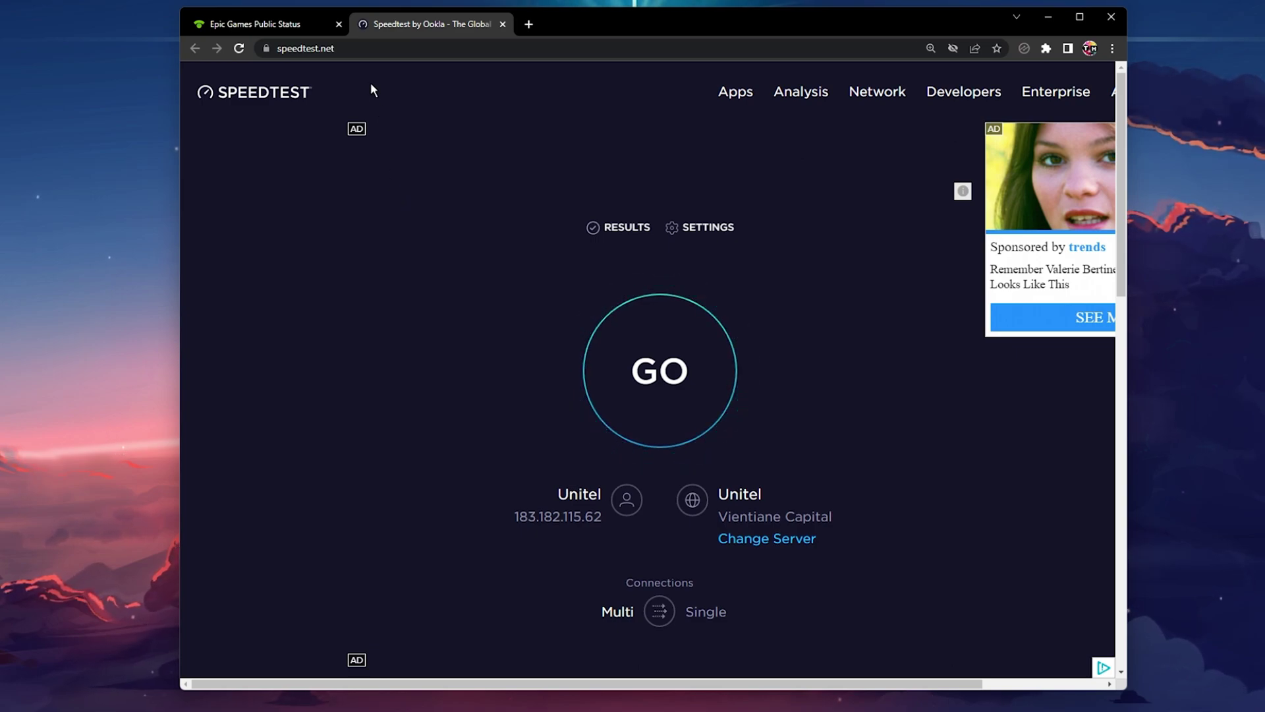
left_click(249, 53)
left_click(421, 237)
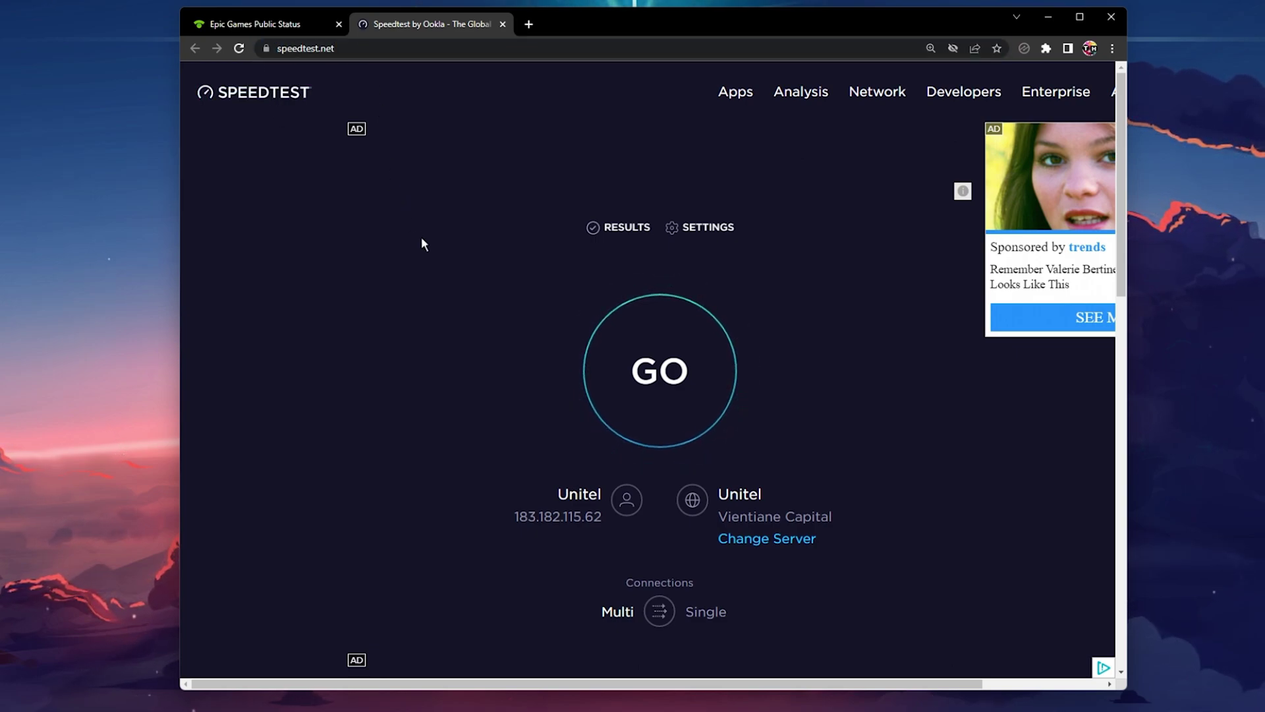
left_click(584, 373)
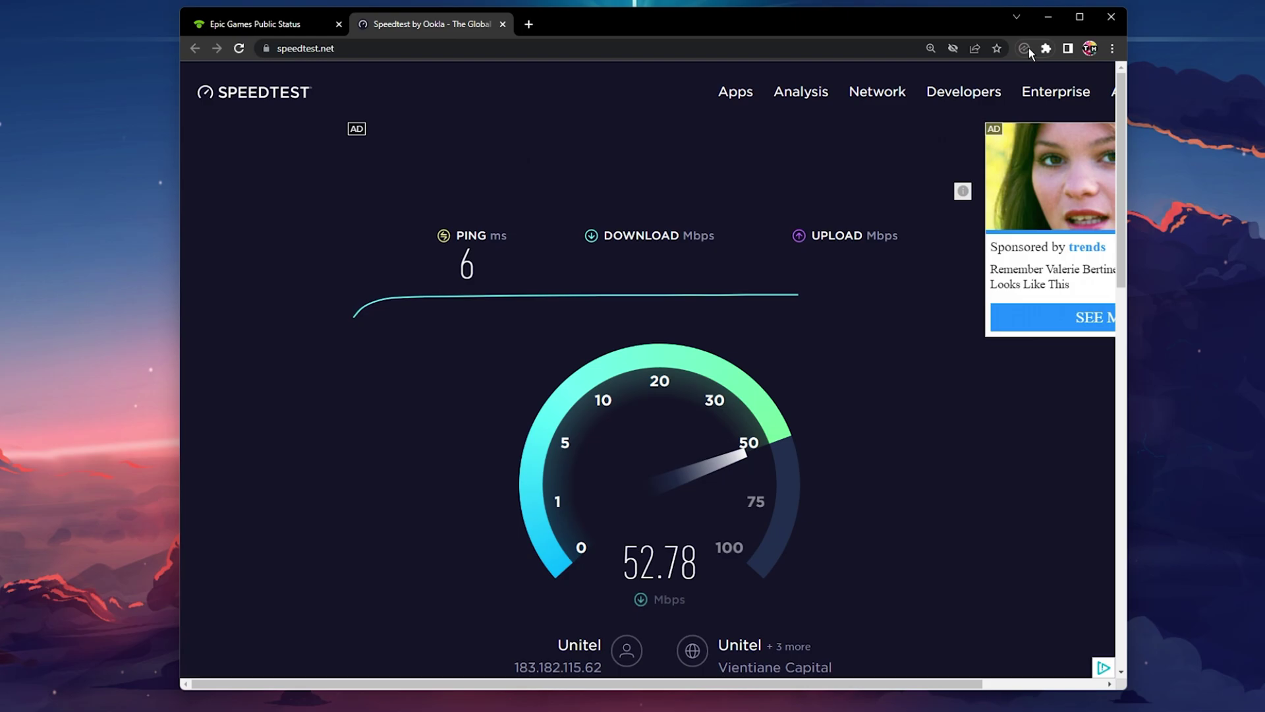
- Close Speedtest, launch Epic Games Launcher via Start search 'epi', and open Fortnite's Library options menu
left_click(501, 24)
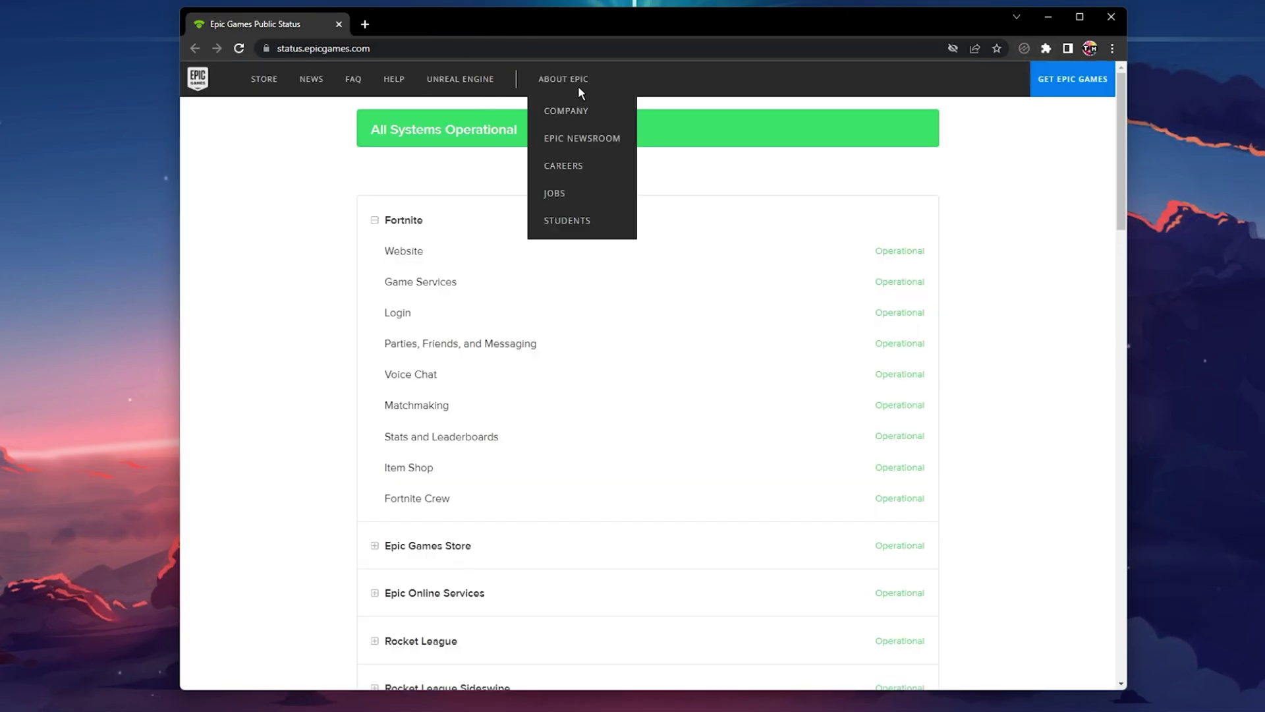
left_click(1052, 9)
key("super")
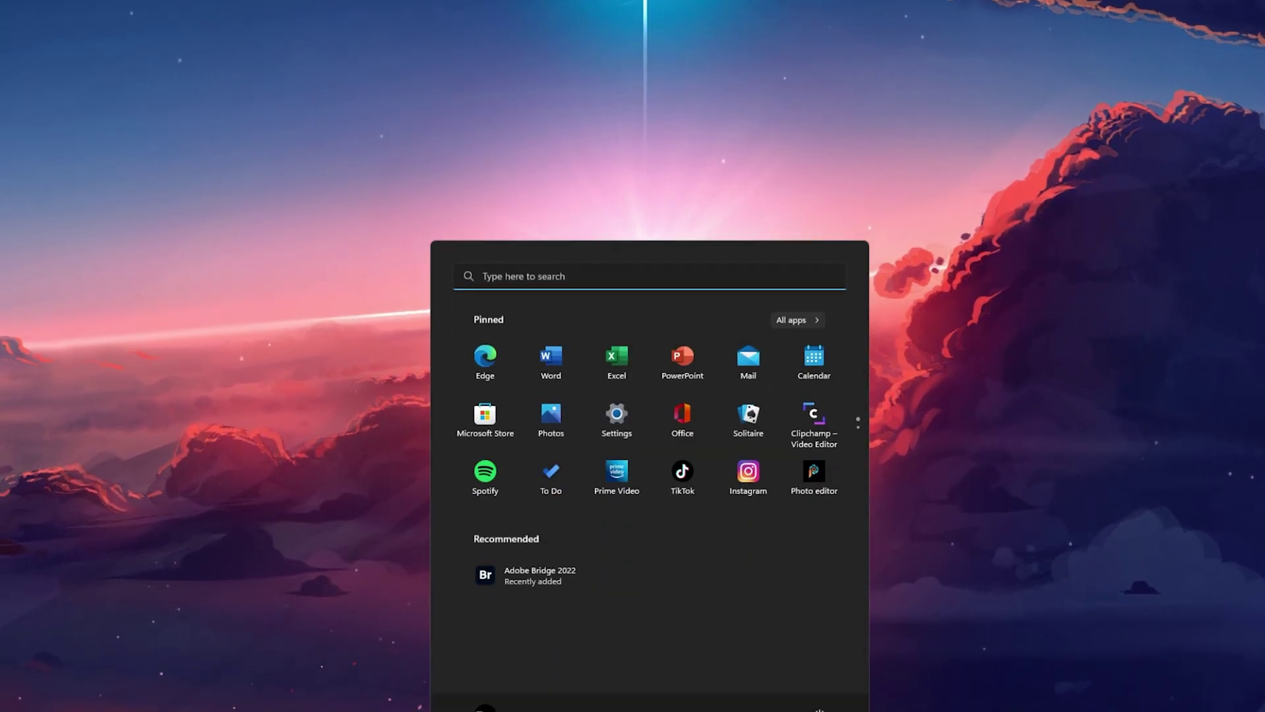
type("epi")
key("Return")
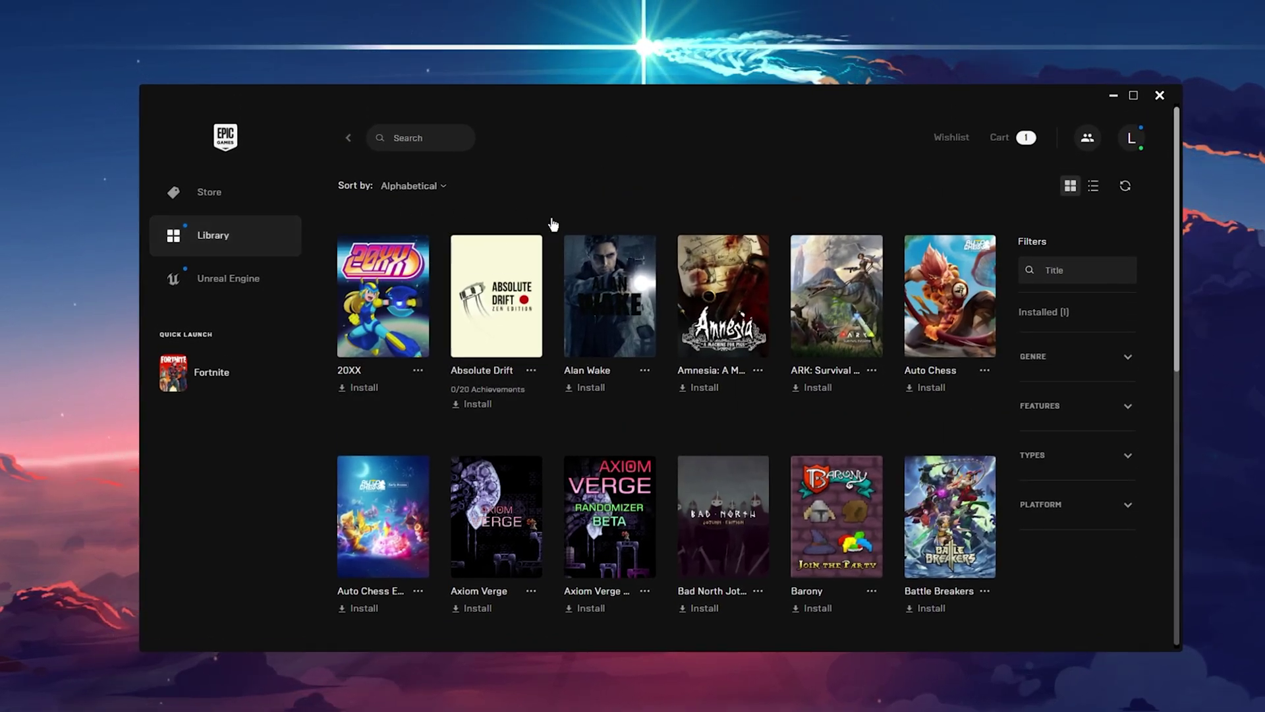
scroll(579, 334, "down", 8)
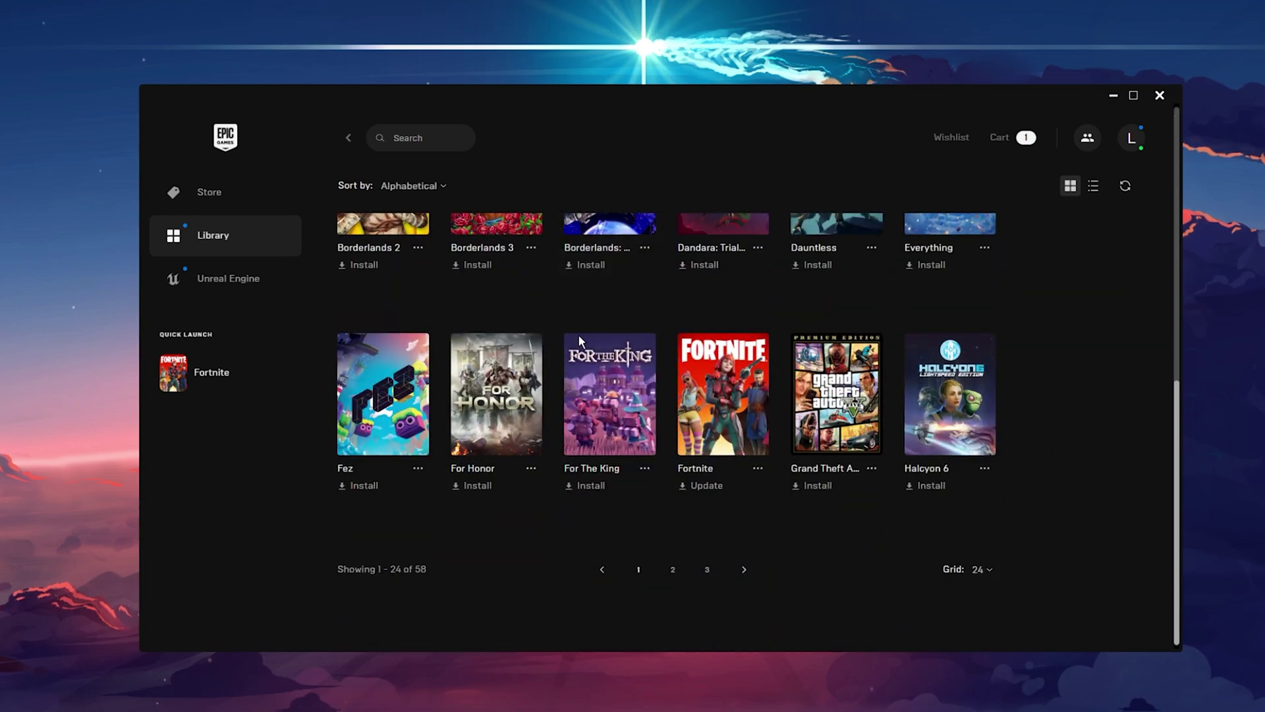
left_click(758, 469)
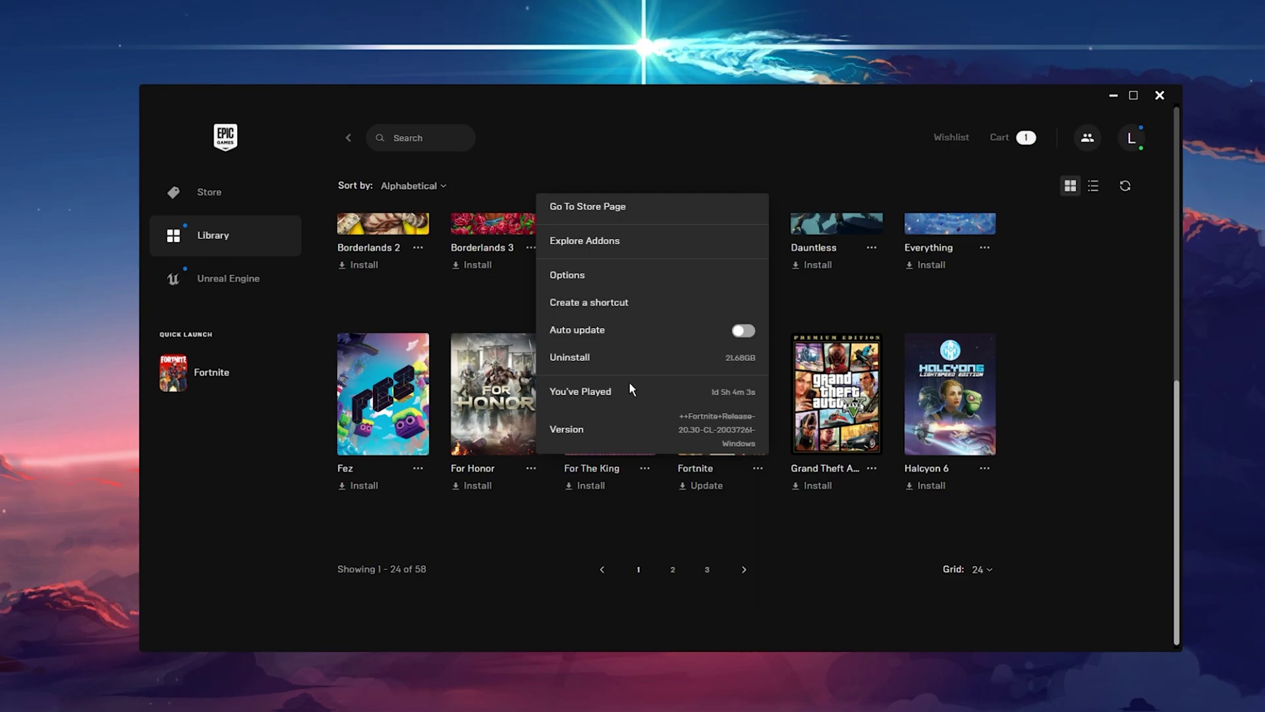
- Close Fortnite's options menu, then open and close the Friends list
left_click(759, 471)
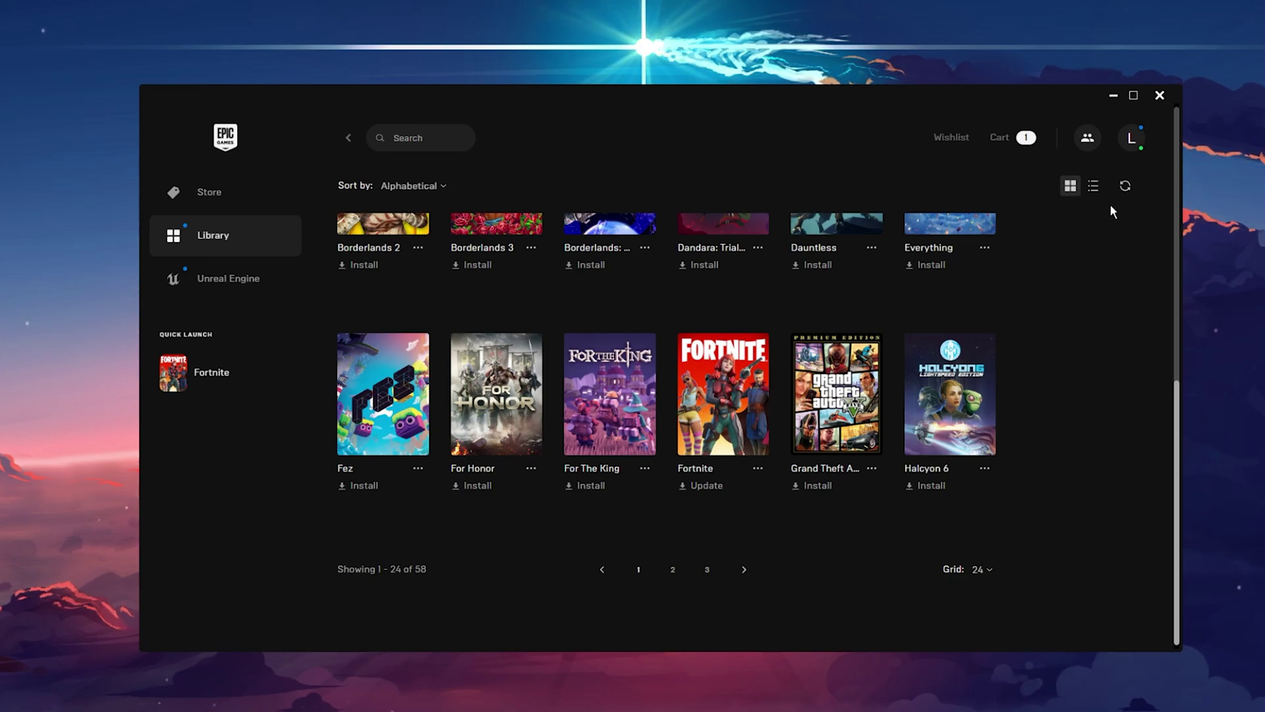
left_click(1089, 136)
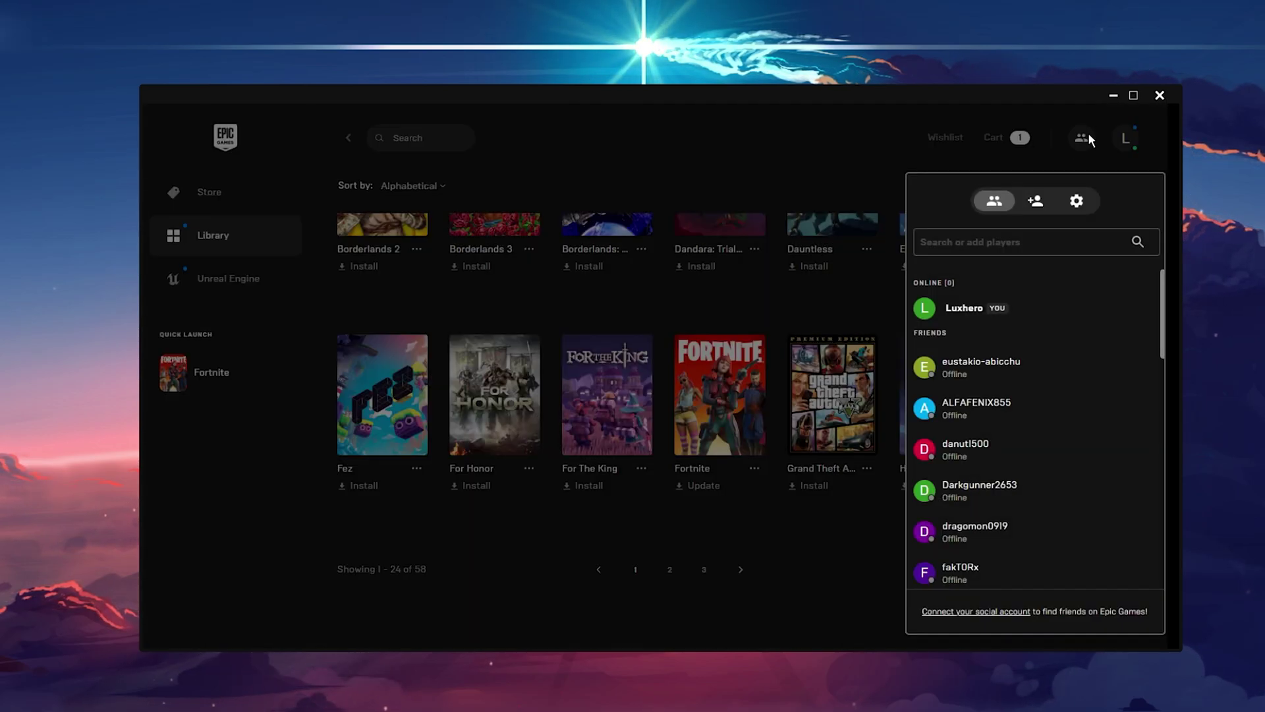
left_click(1088, 136)
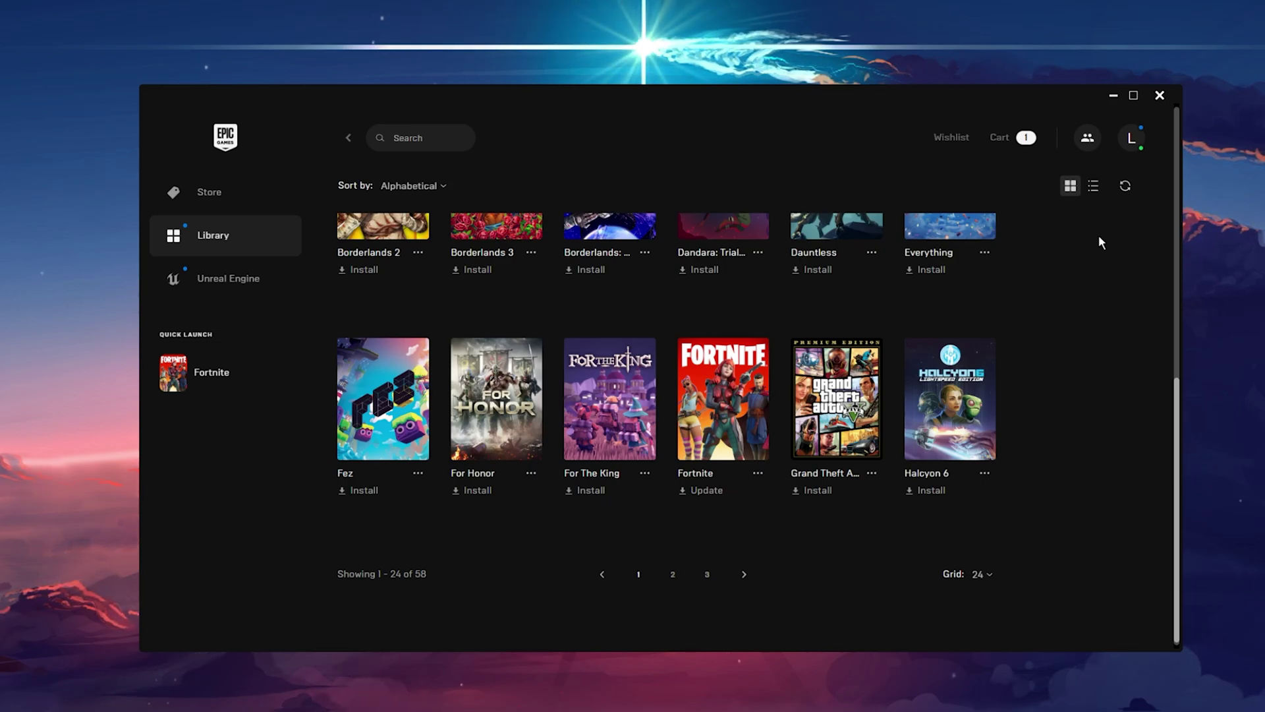
- In launcher settings, remove -d3dll from Fortnite's launch arguments, keeping -limitclientticks
left_click(1141, 138)
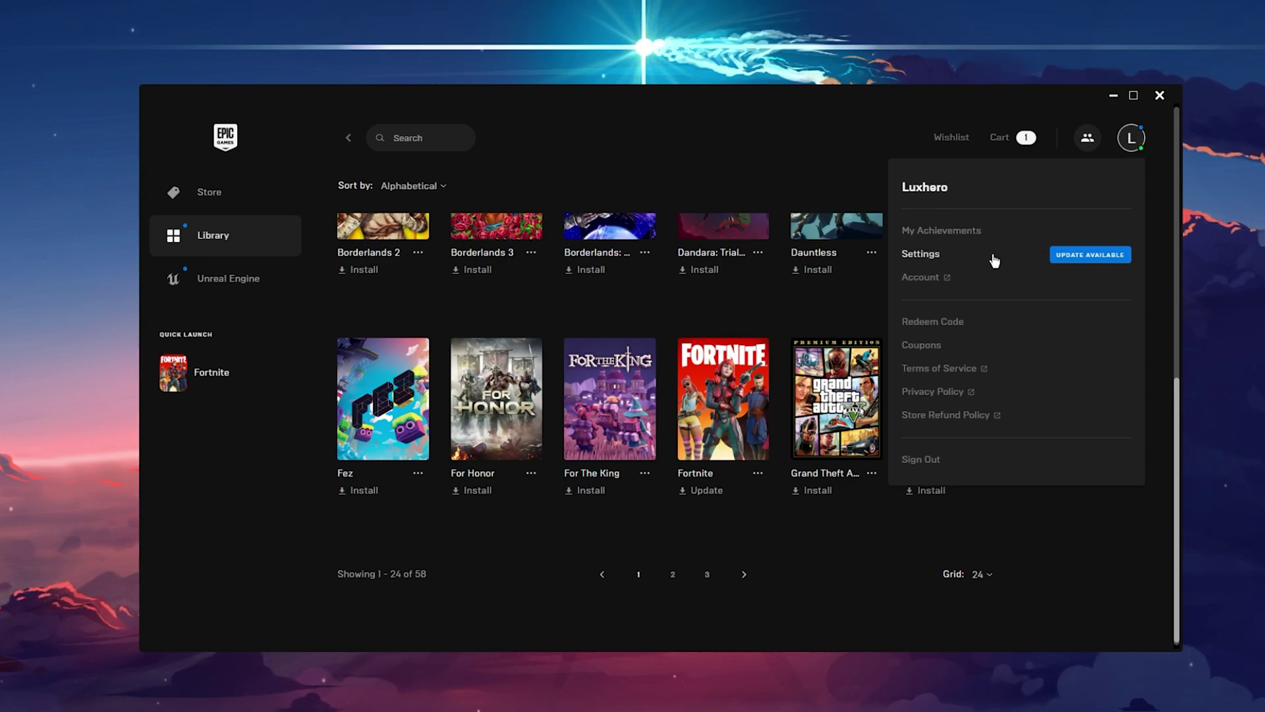
left_click(929, 262)
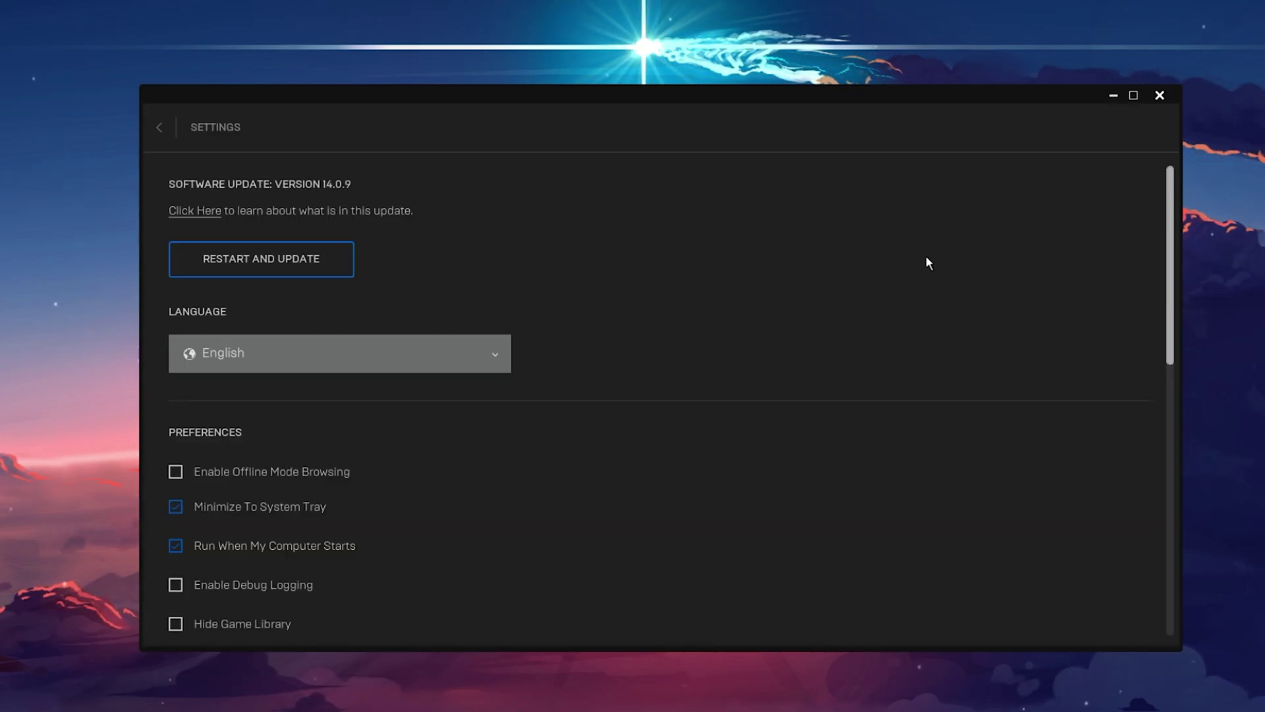
left_click_drag(1166, 190, 1145, 470)
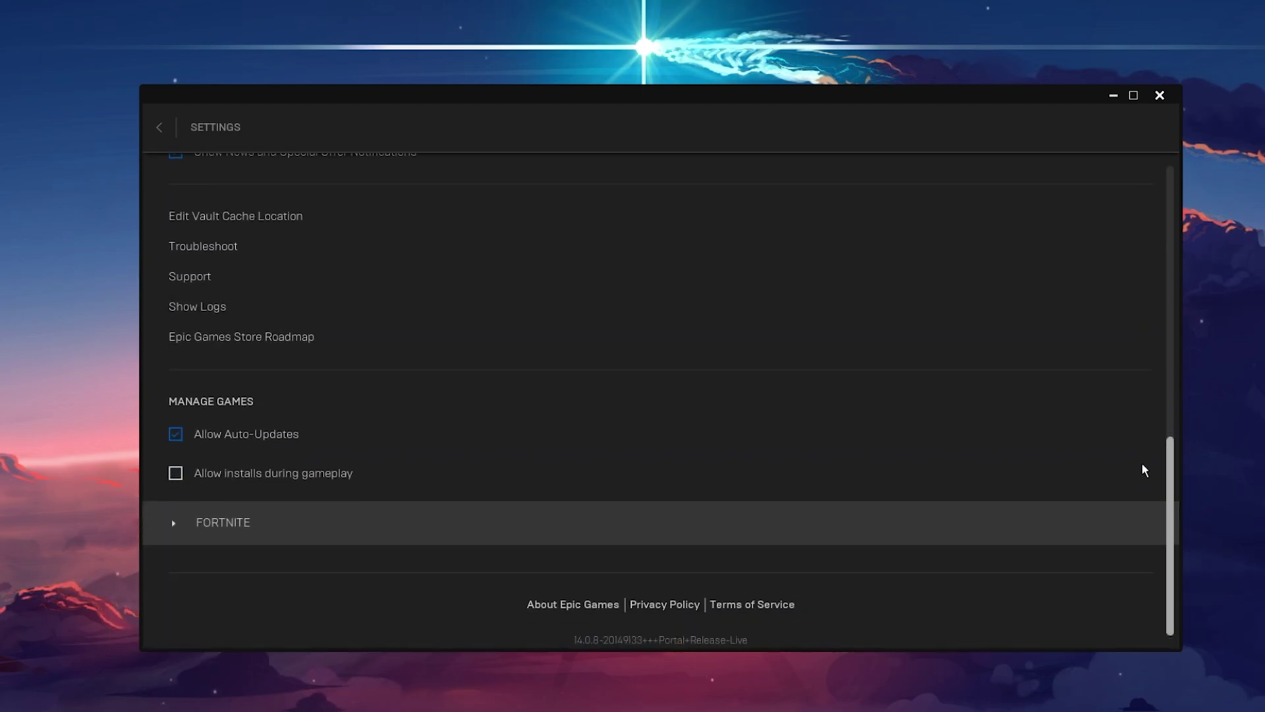
left_click(175, 523)
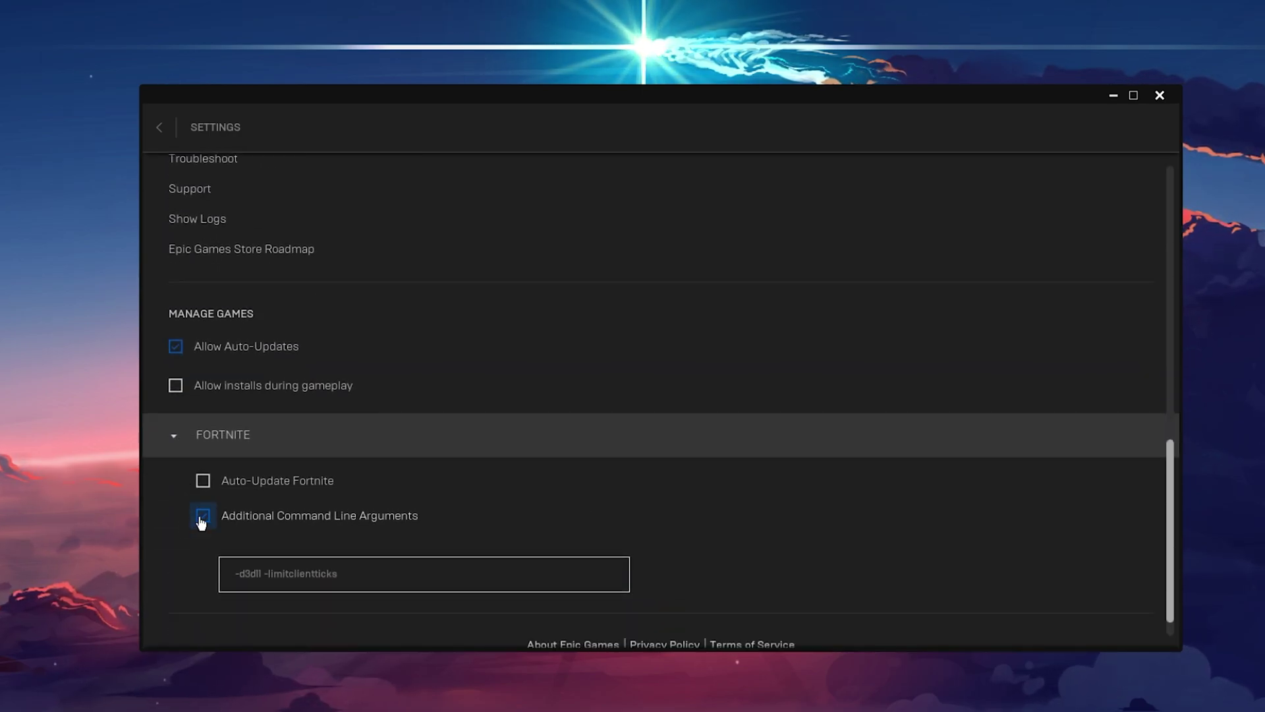
left_click_drag(266, 574, 221, 576)
key("BackSpace")
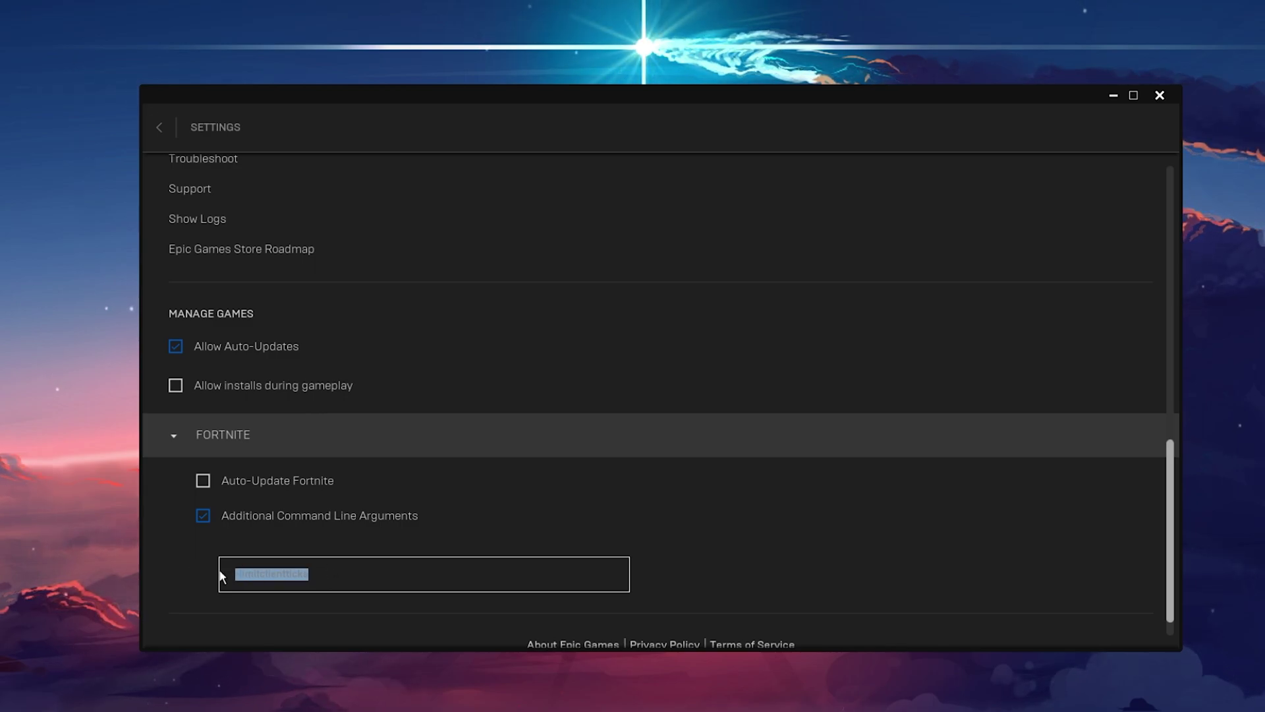
key("BackSpace")
key("ctrl+z")
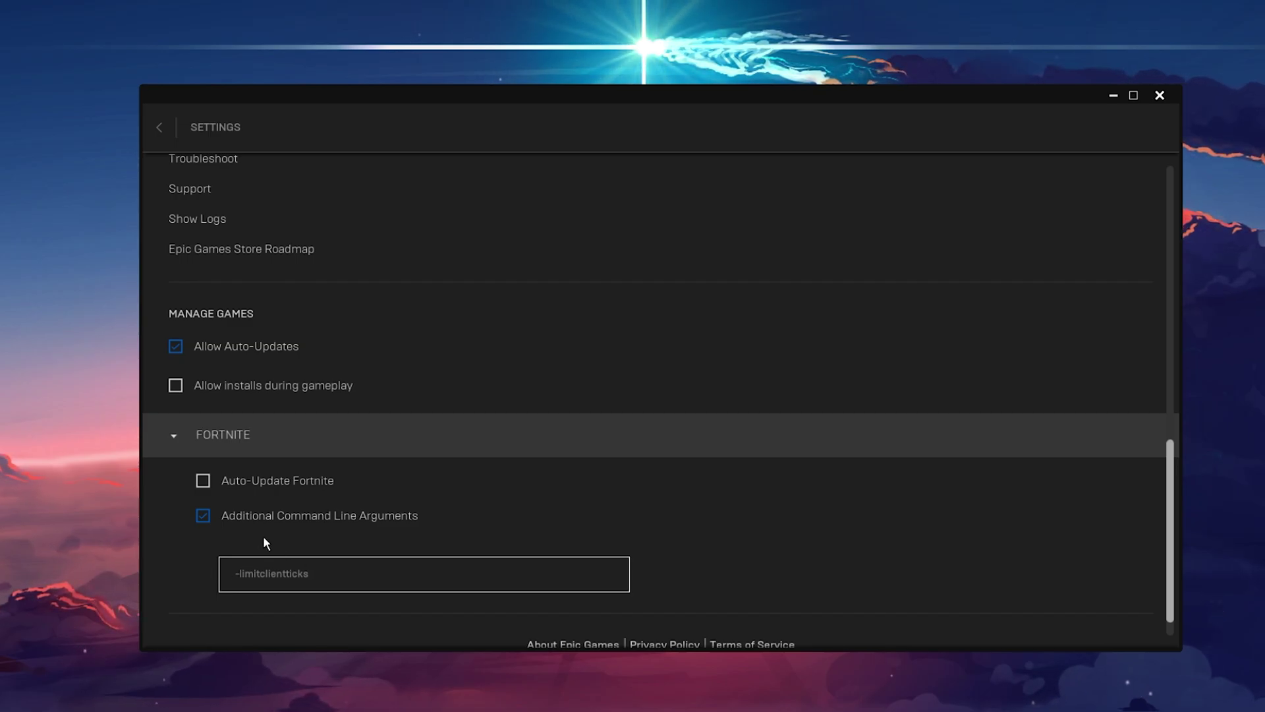
- Collapse the Fortnite settings section and return to the game Library
left_click(174, 436)
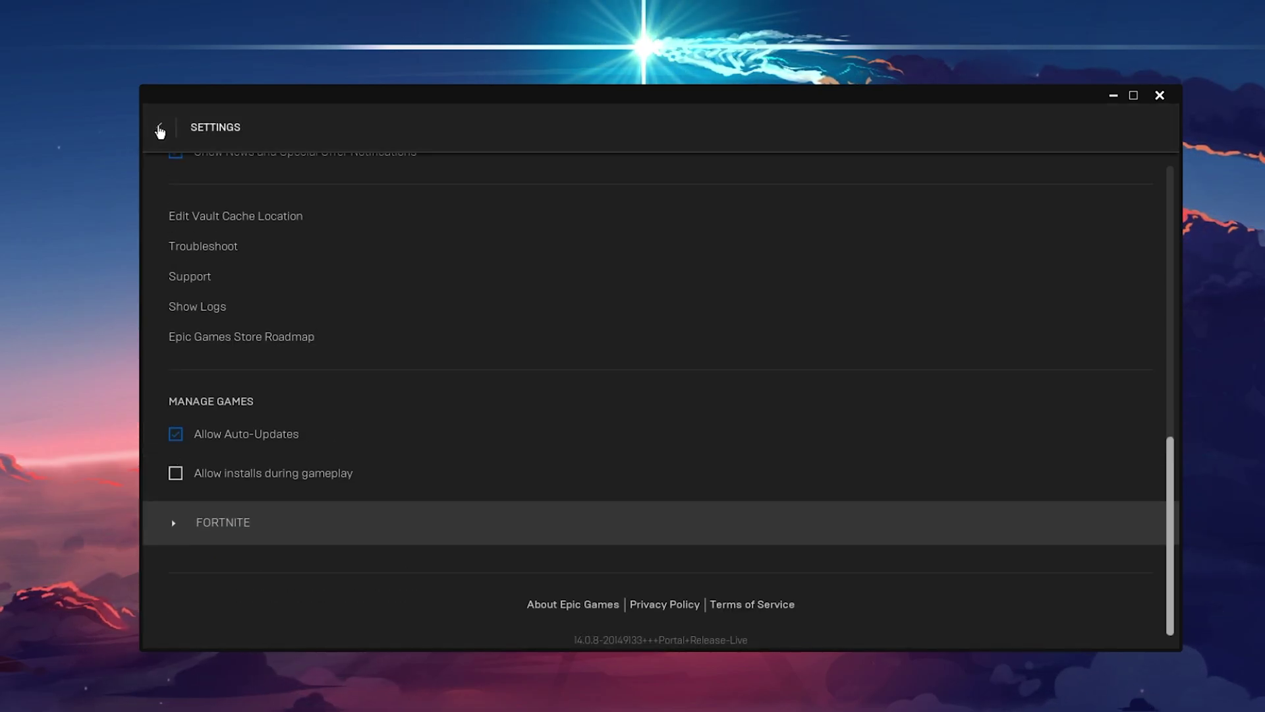
left_click(158, 126)
left_click(253, 487)
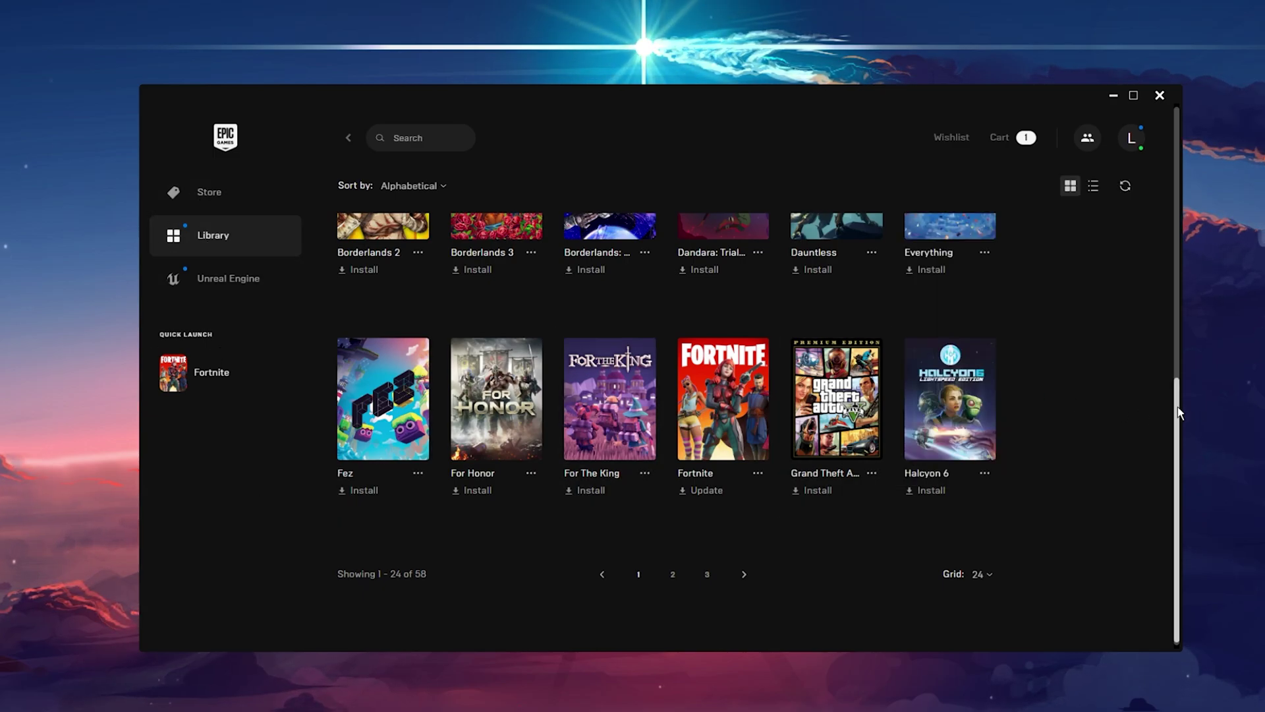
mouse_move(1177, 406)
left_mouse_down()
mouse_move(1197, 198)
mouse_move(1185, 124)
left_mouse_up()
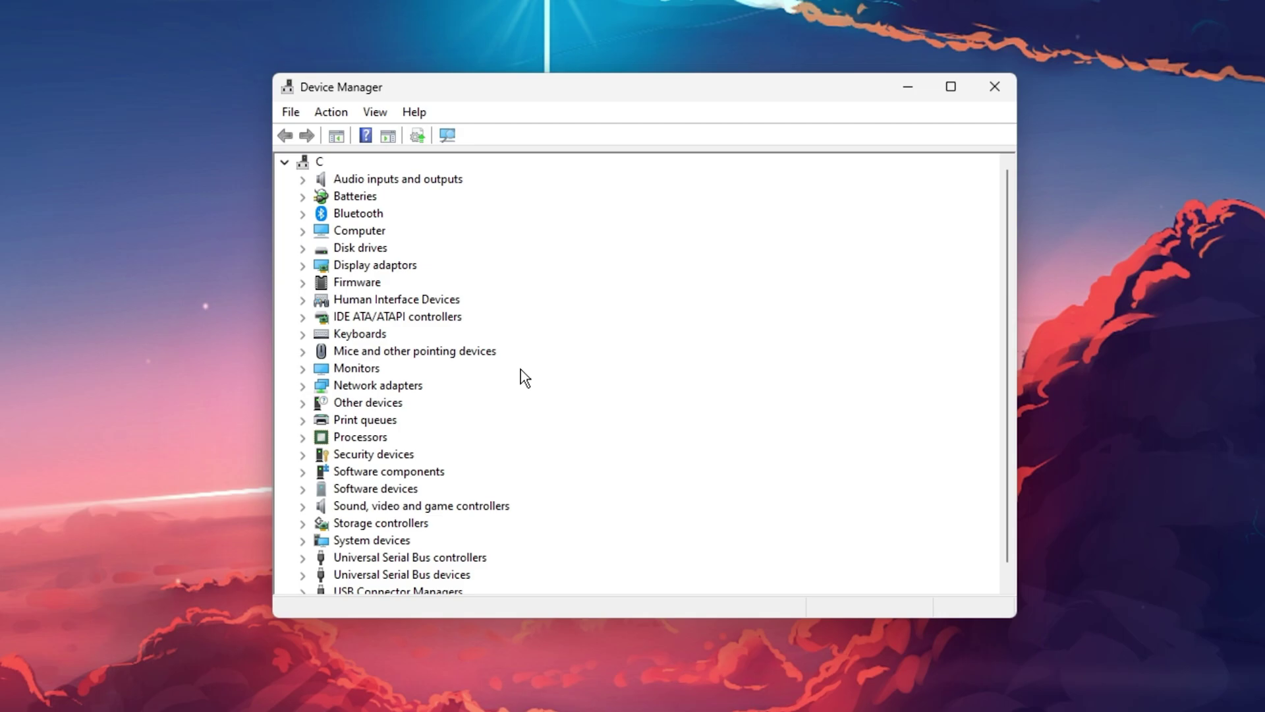
- Automatically update the driver of the Bluetooth Device (Personal Area Network) network adapter
left_click(302, 385)
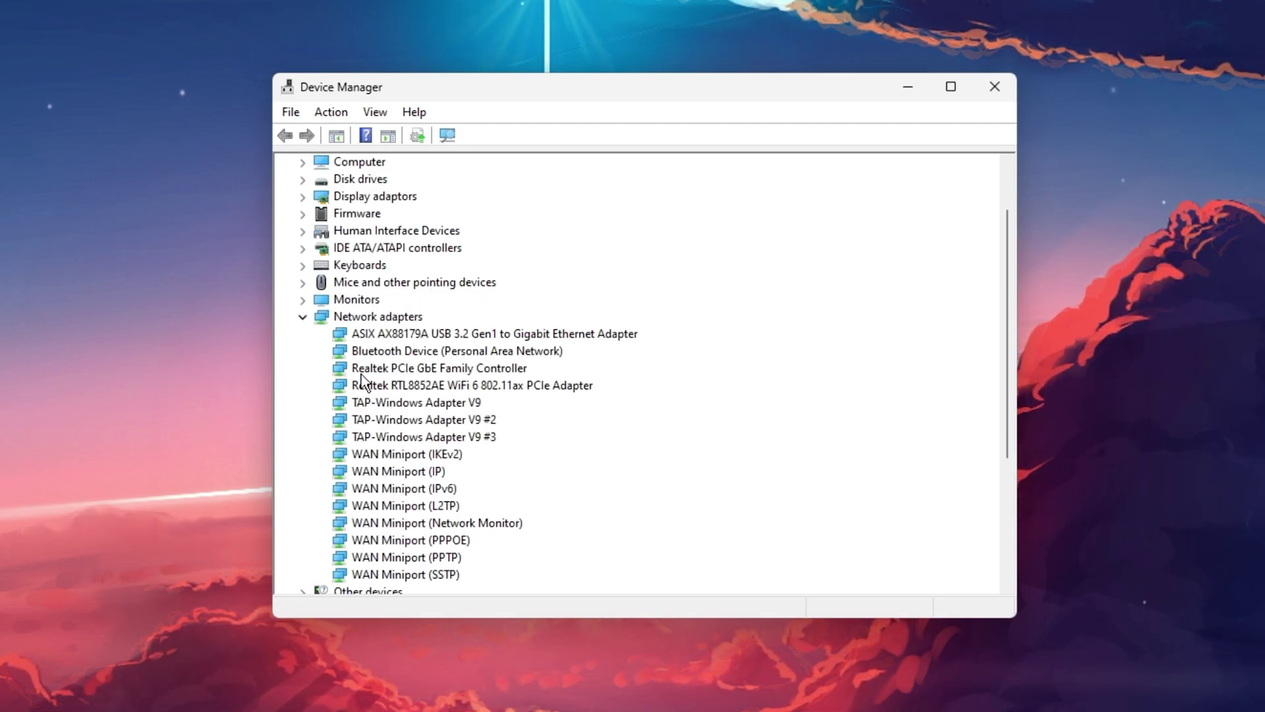
left_click(492, 349)
right_click(491, 349)
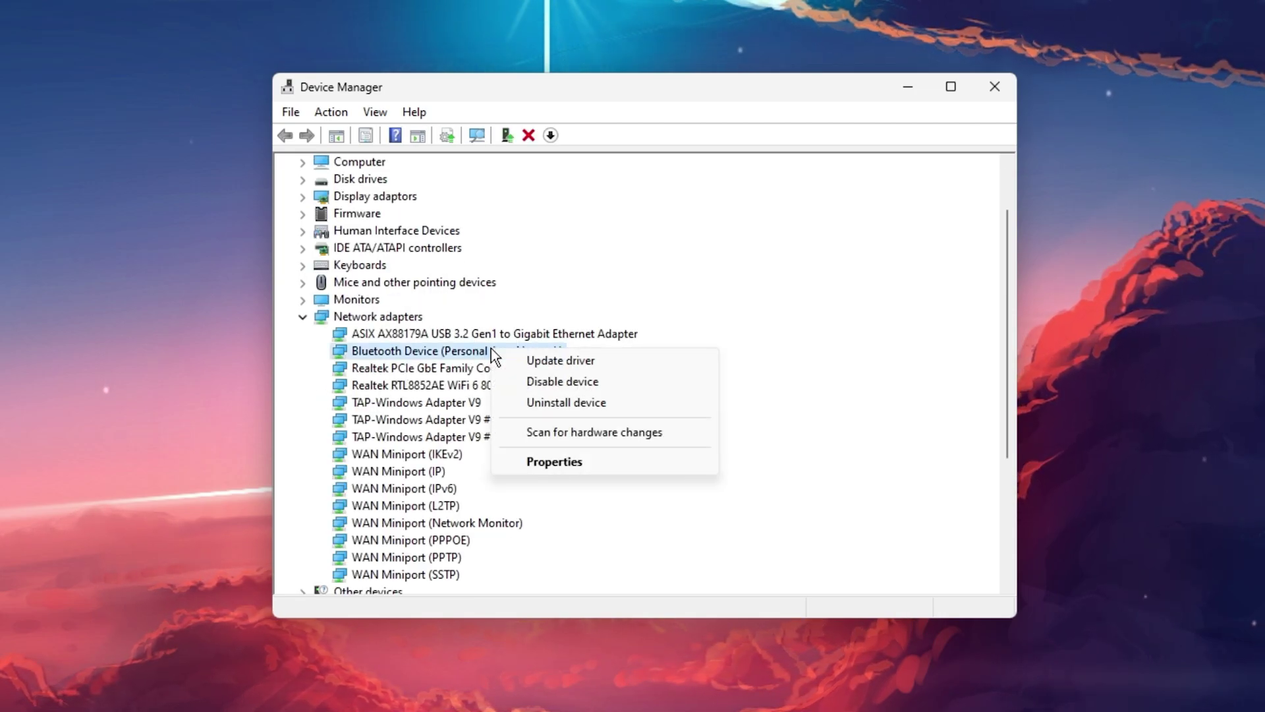
left_click(645, 363)
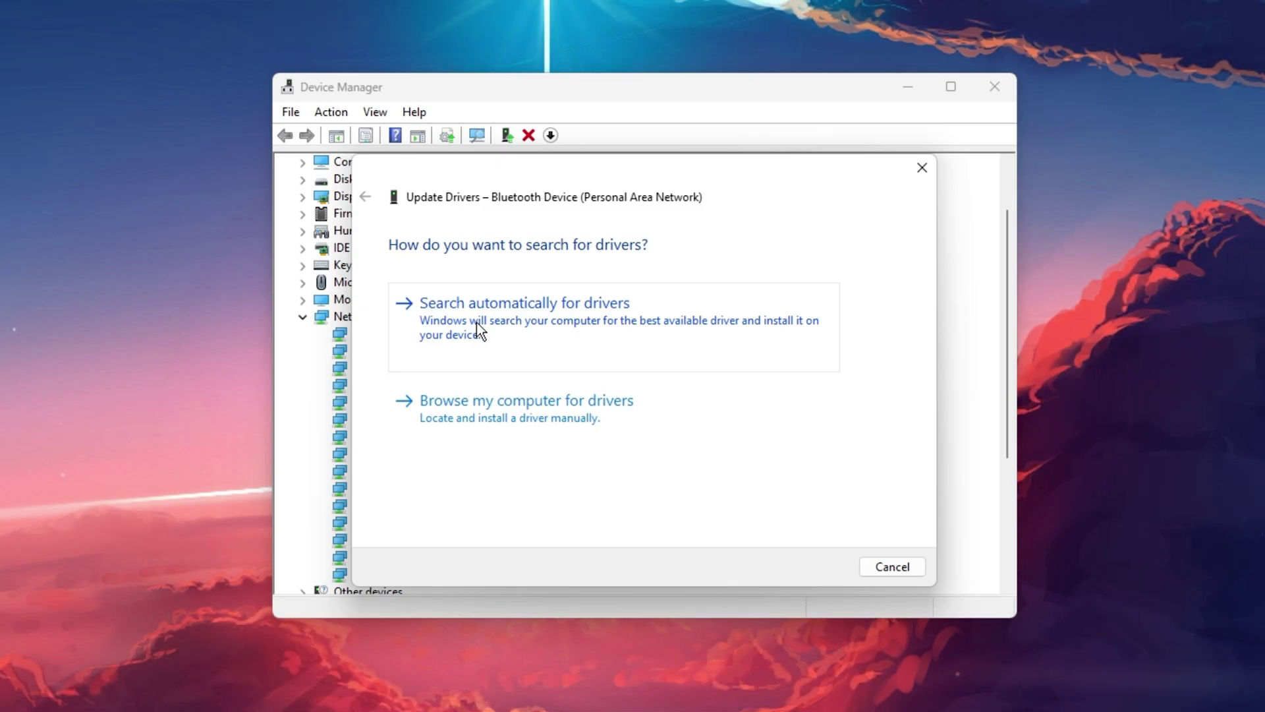
left_click(927, 165)
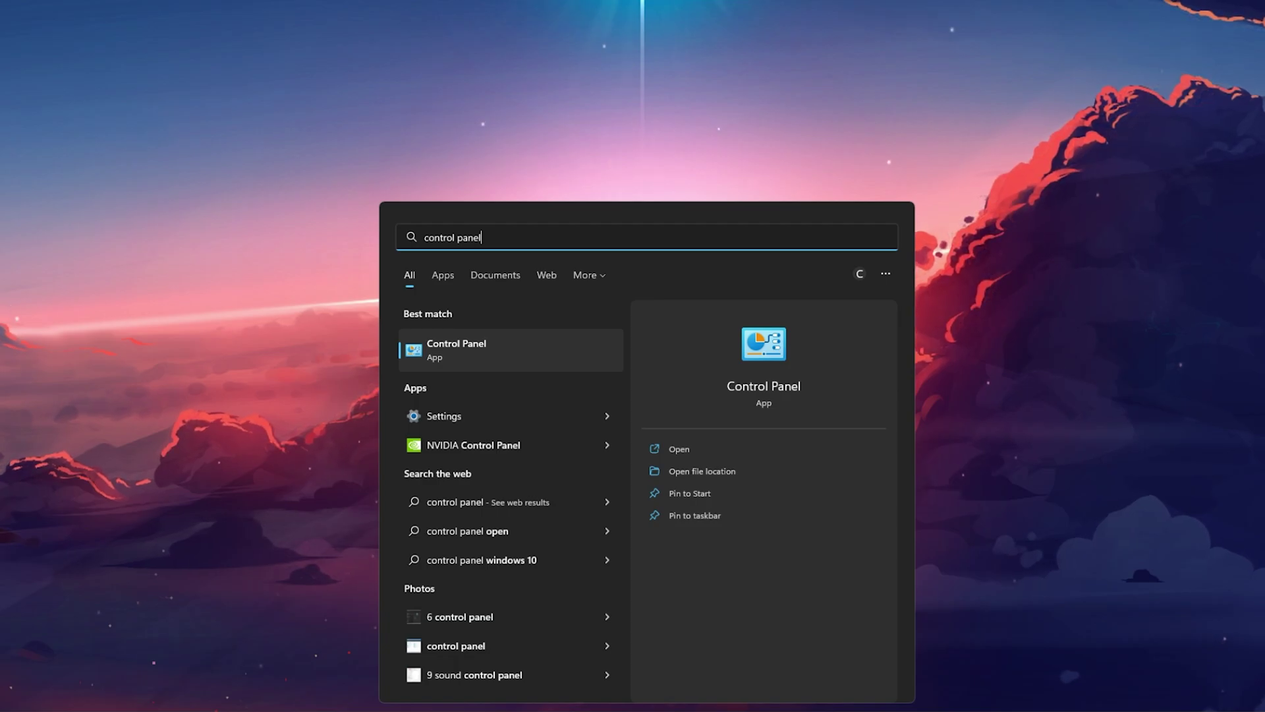
- Go from Control Panel through Network and Sharing Centre to the WLAN connection's Properties
key("Return")
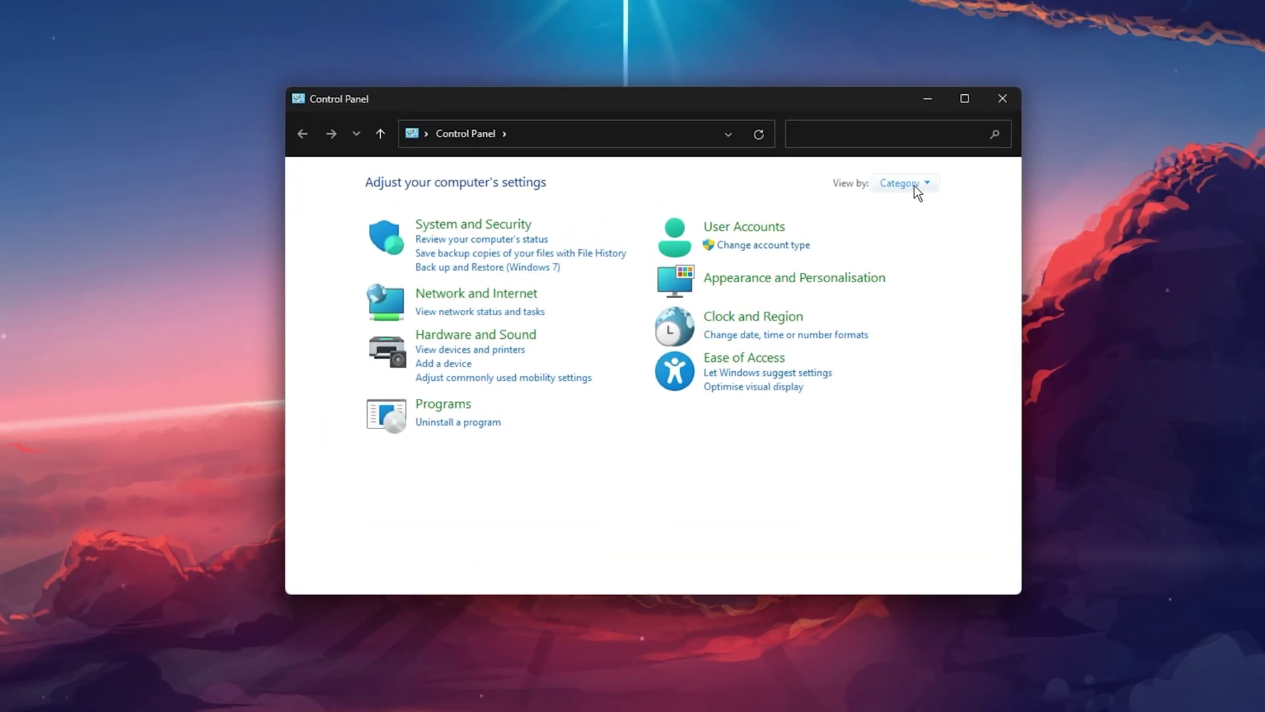
left_click(462, 294)
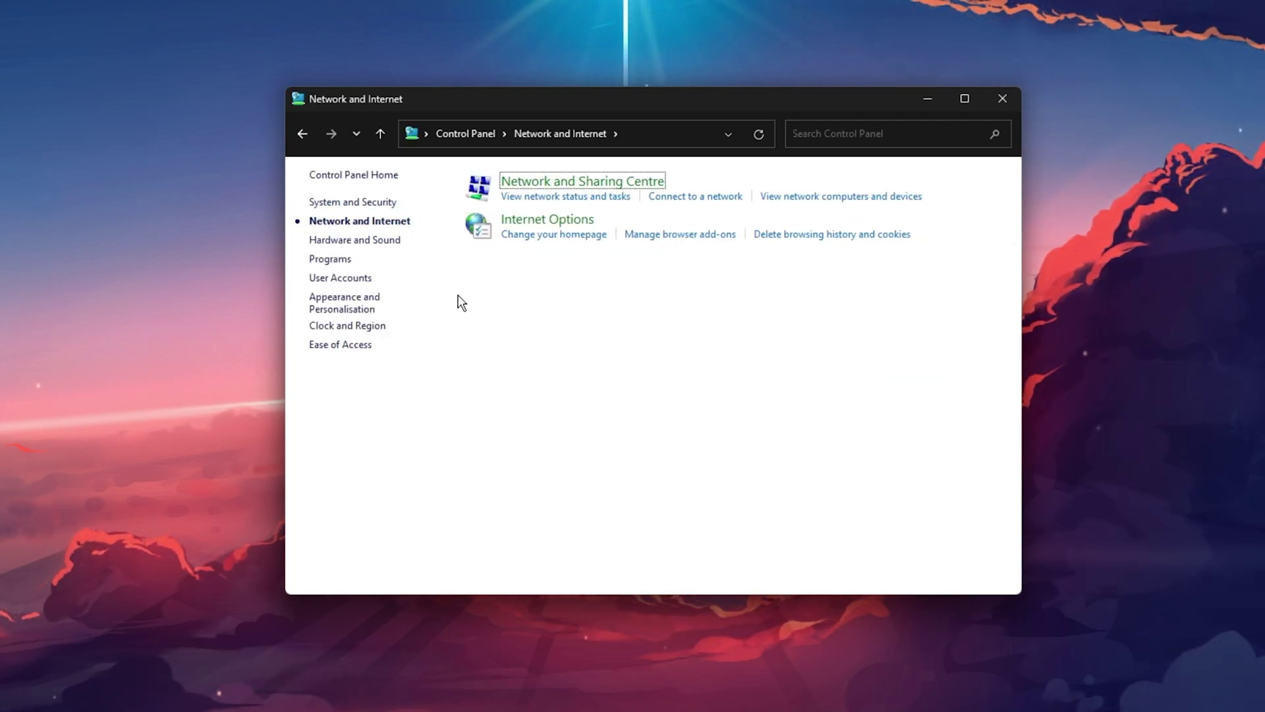
left_click(529, 188)
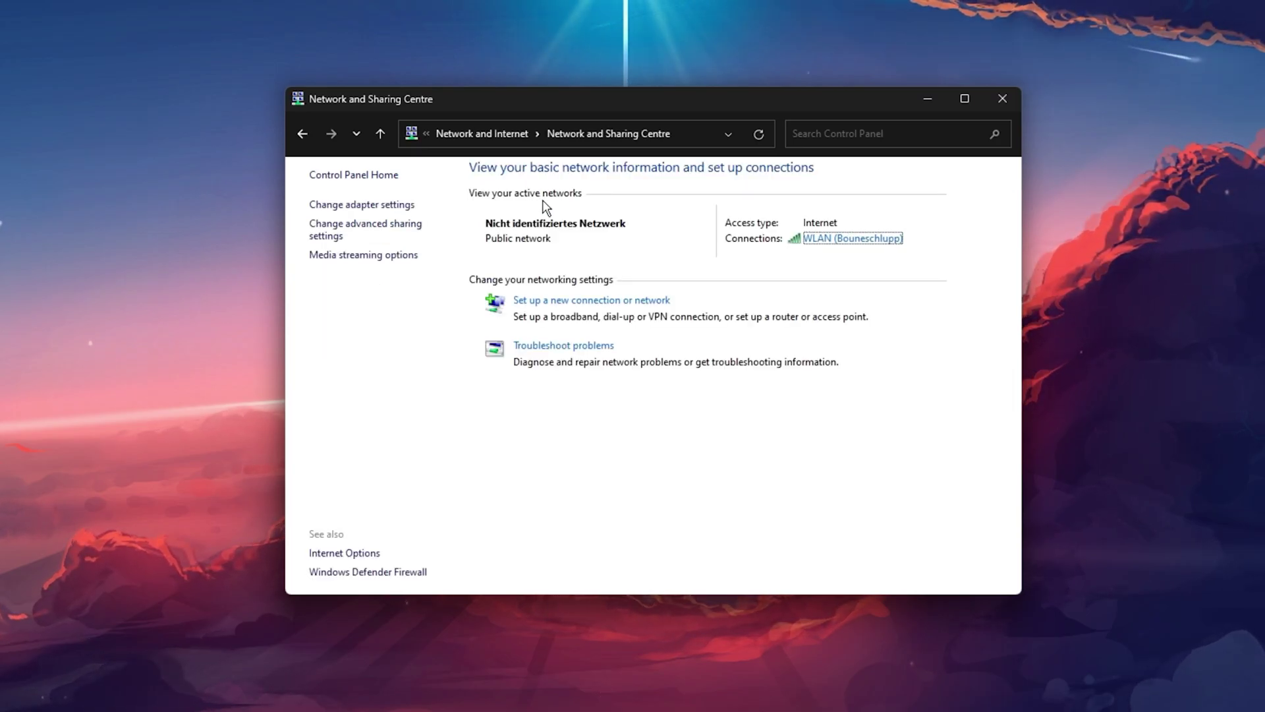
left_click(861, 241)
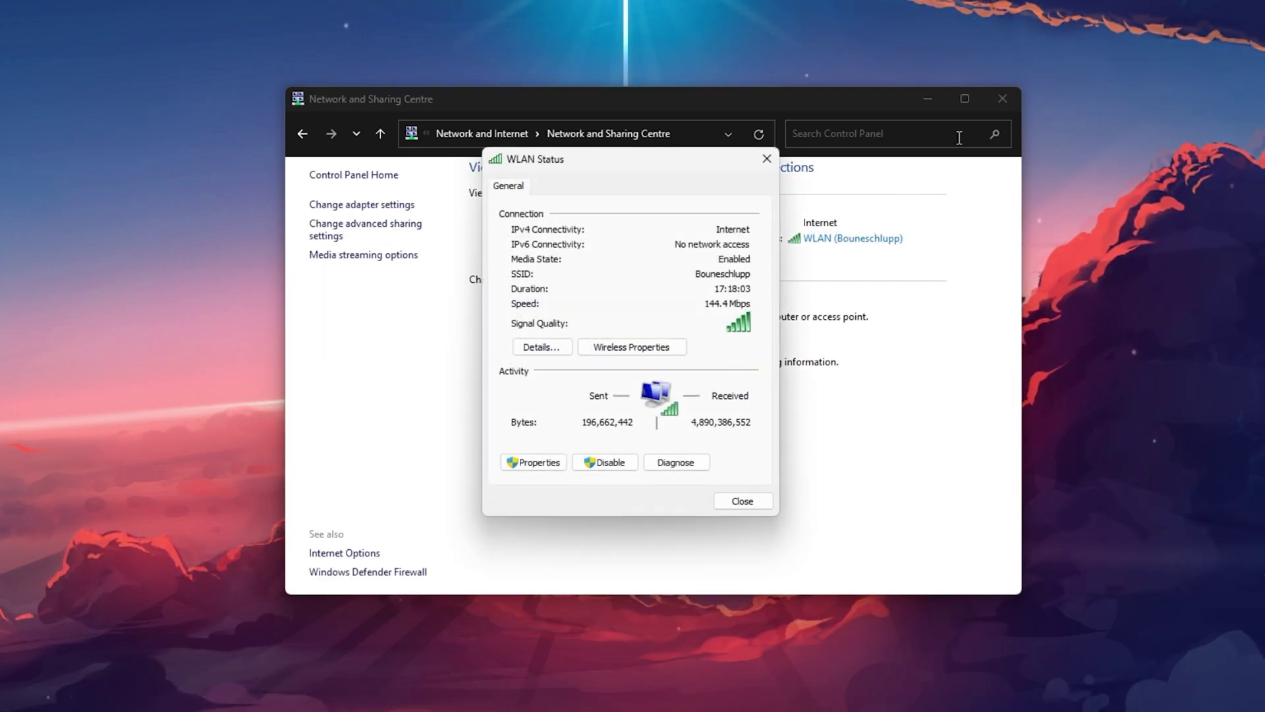
left_click(1003, 99)
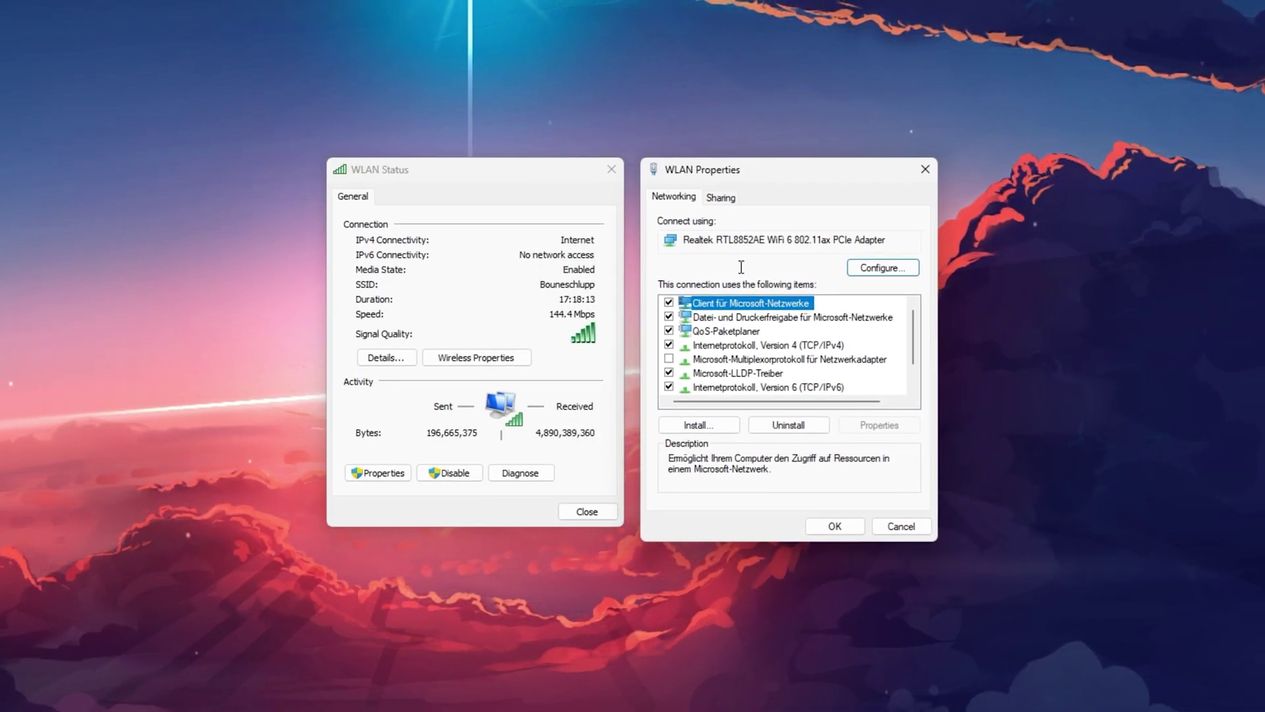
- Set the WLAN IPv4 DNS servers to 8.8.8.8 and 8.8.4.4 and confirm both dialogs
double_click(733, 345)
mouse_move(760, 243)
left_mouse_down()
mouse_move(880, 112)
mouse_move(880, 187)
left_mouse_up()
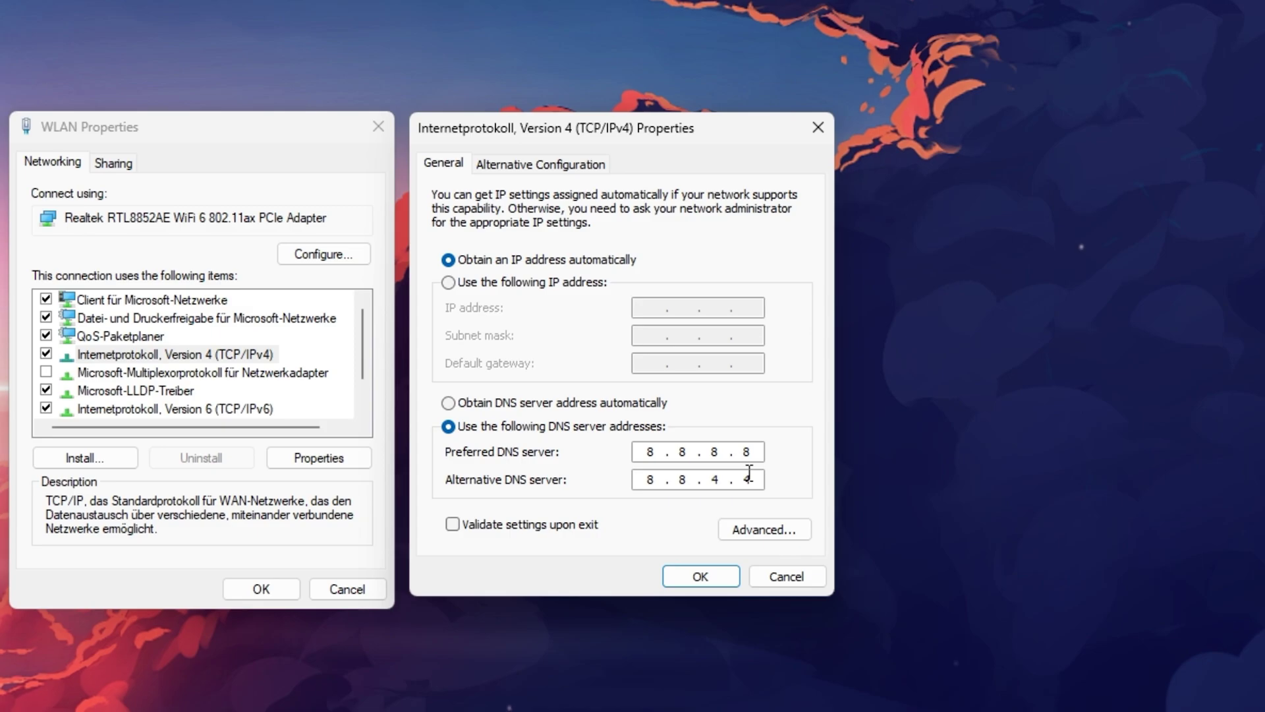
left_click(700, 576)
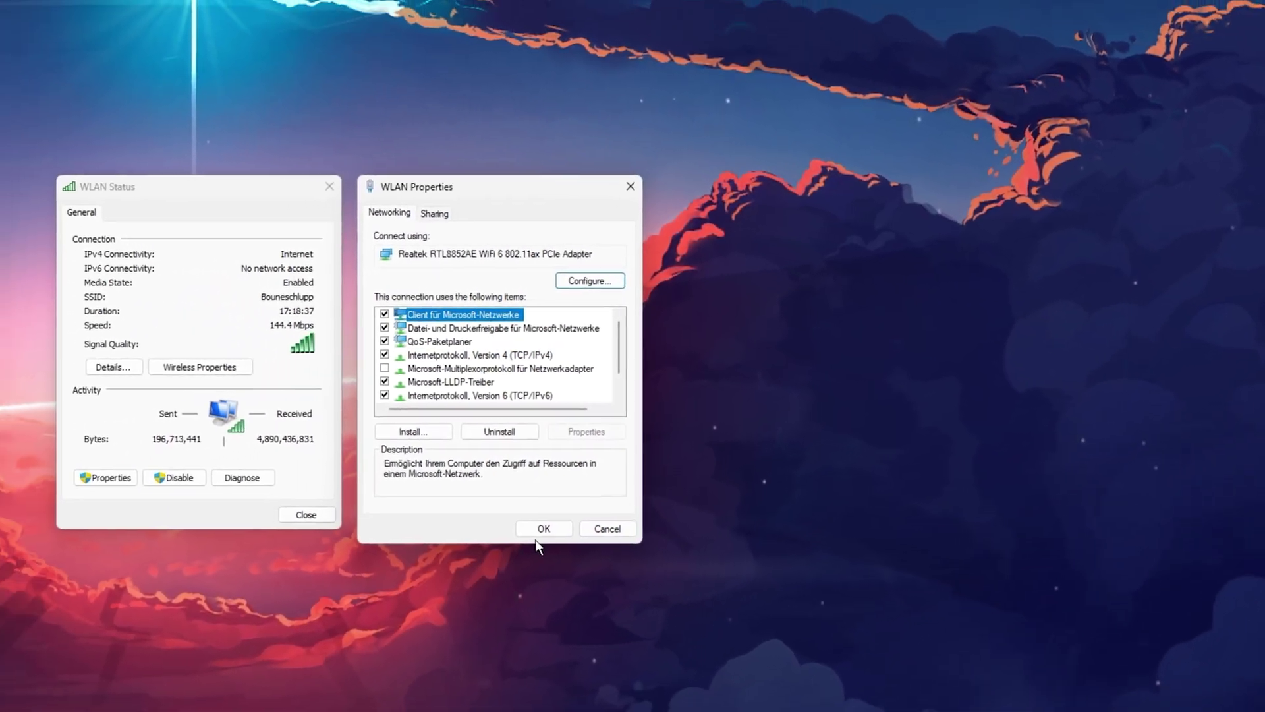
left_click(537, 532)
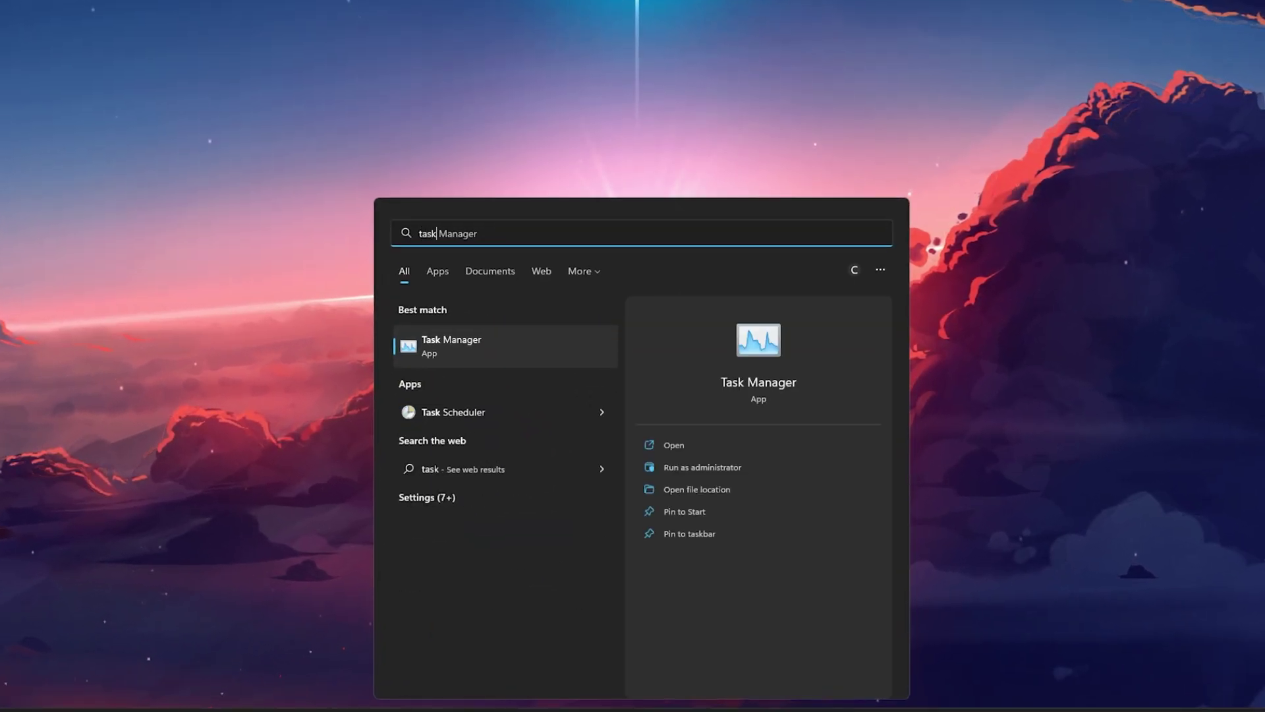
- Start Task Manager, switch to Performance, and open its '...' options menu
type("ager")
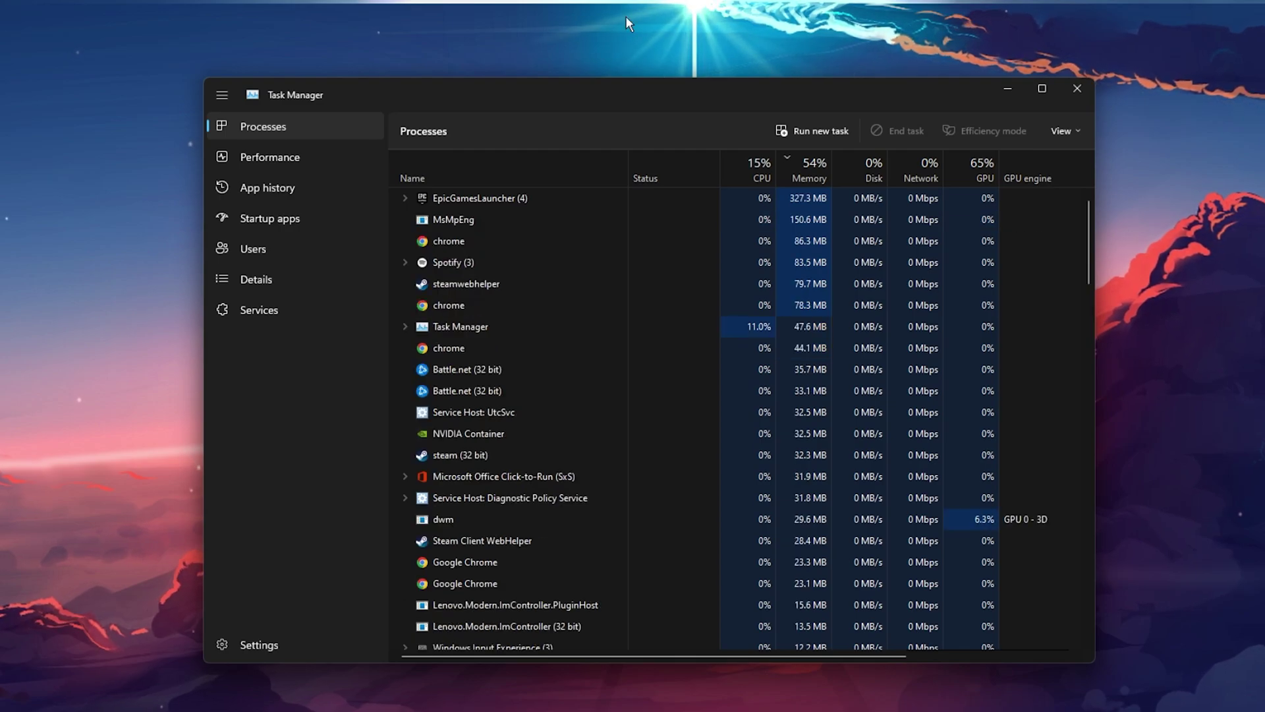
left_click(279, 164)
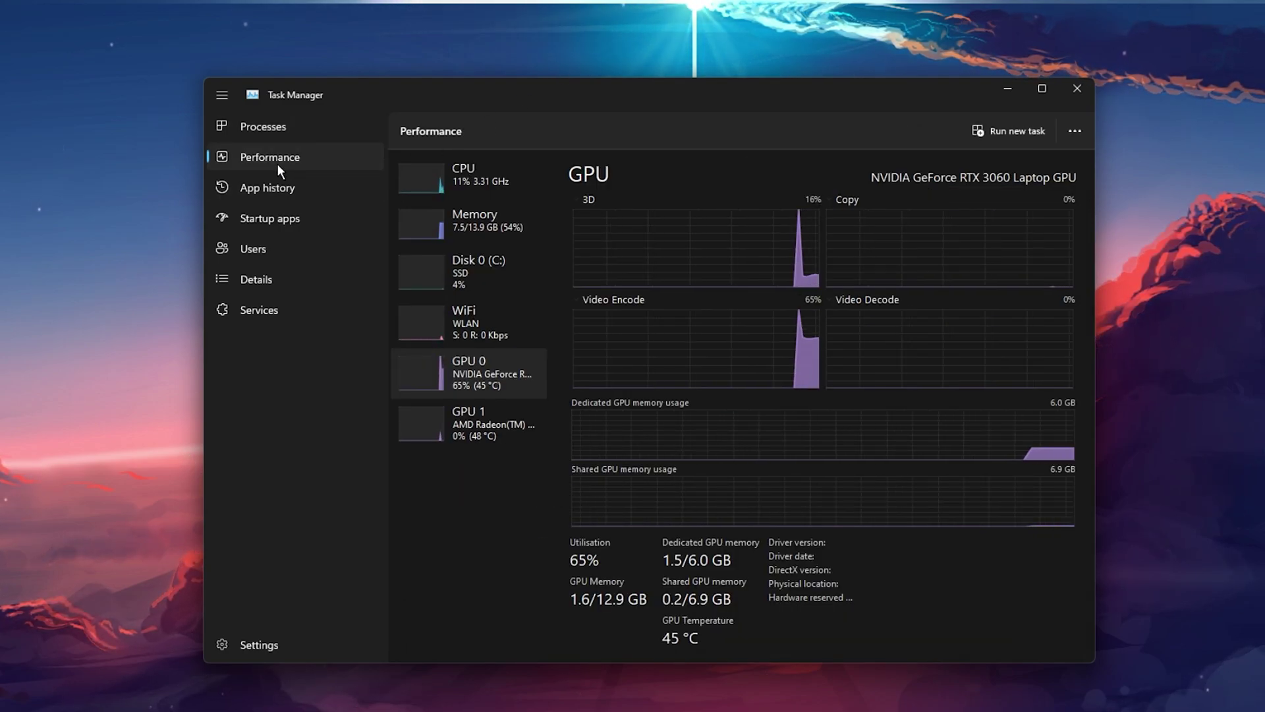
left_click(1073, 130)
- Launch Resource Monitor, close Task Manager, and list network processes sorted by send rate, highest first
left_click(1035, 191)
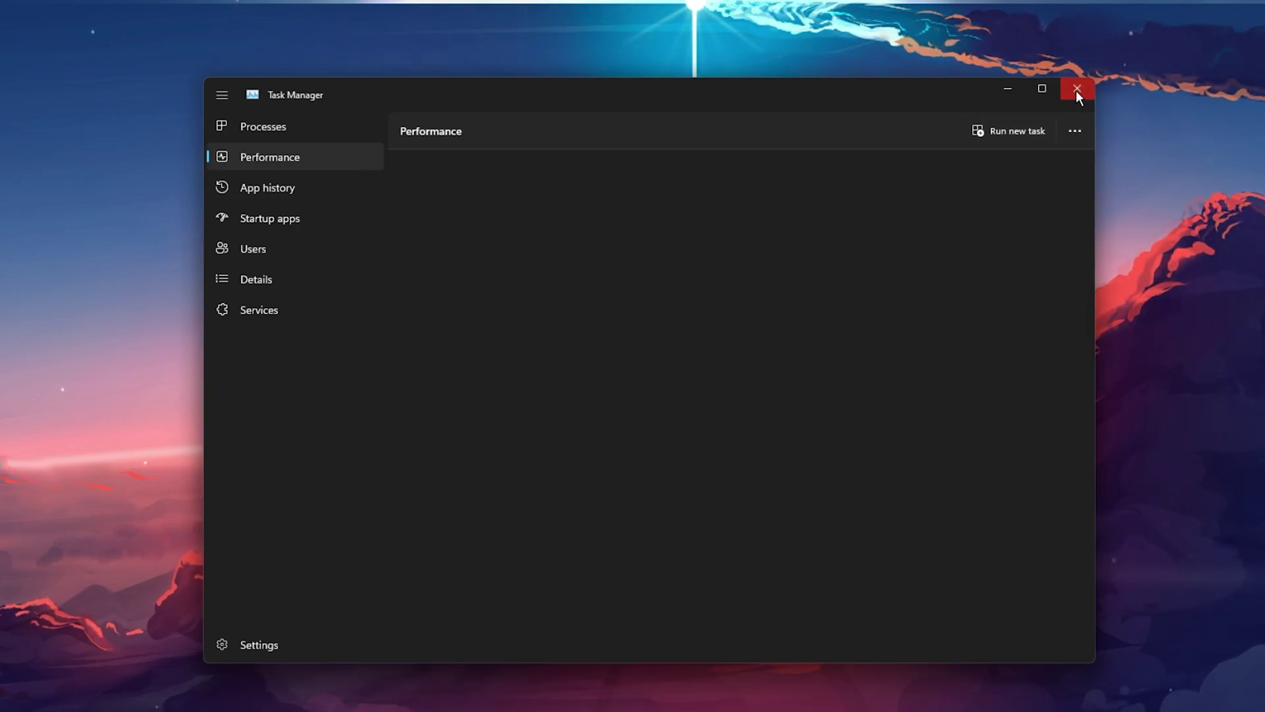
left_click(1077, 89)
left_click(797, 222)
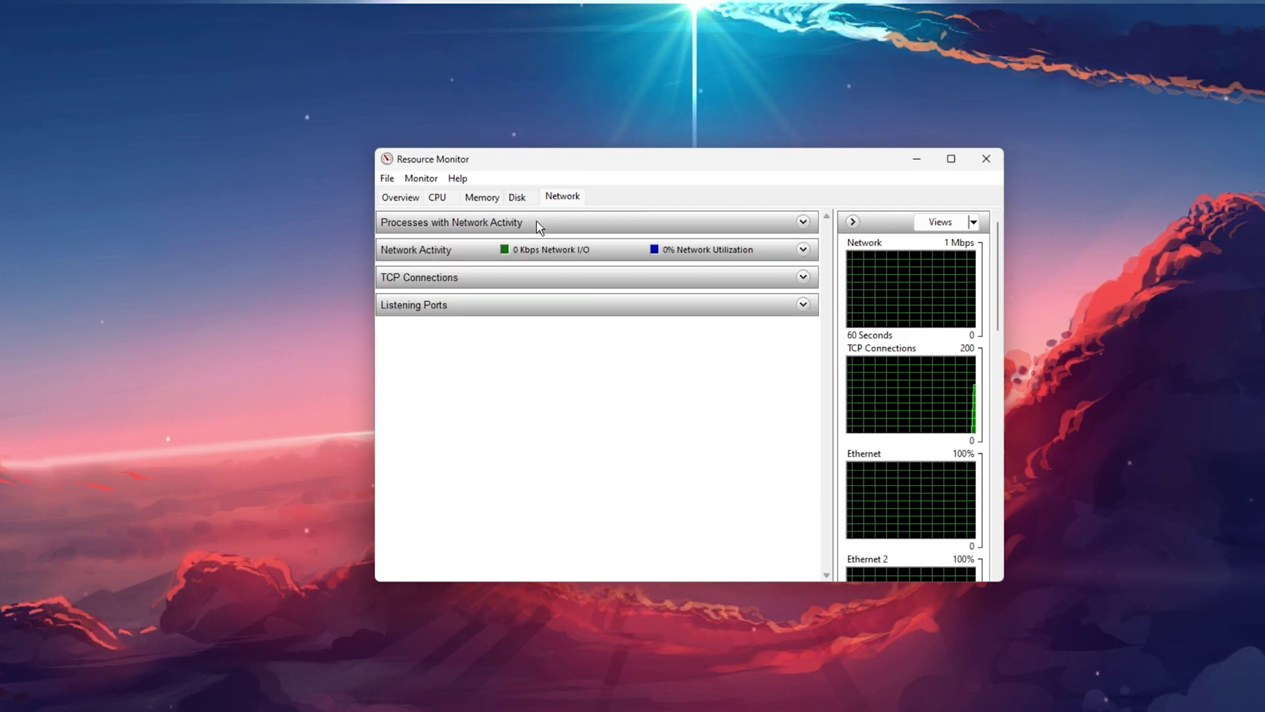
left_click(539, 224)
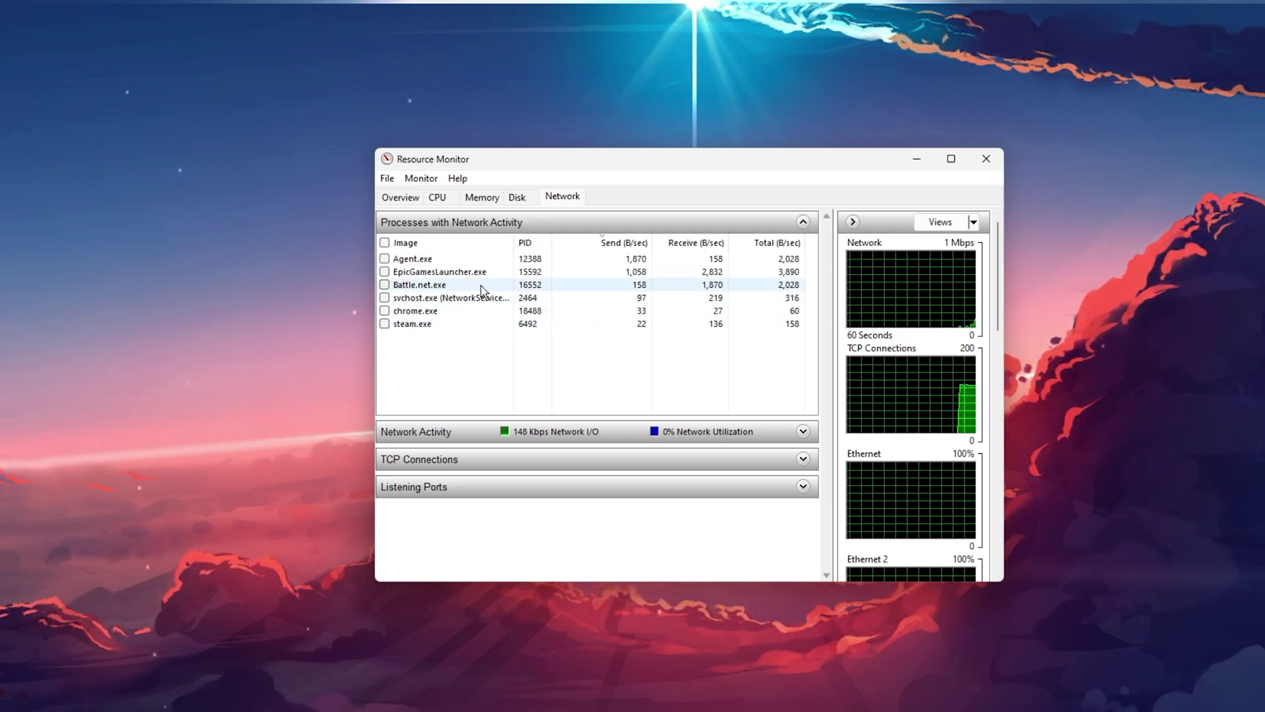
left_click(620, 249)
left_click(620, 251)
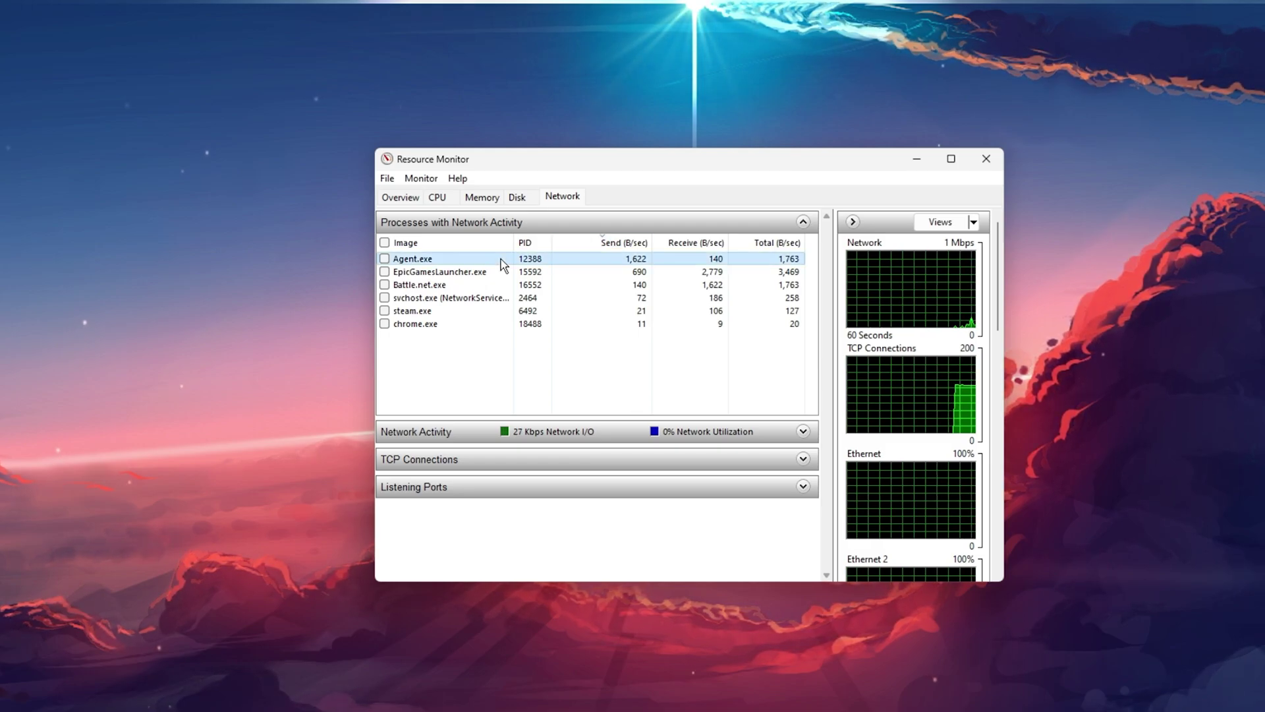
- End the EpicGamesLauncher, Battle.net and steam processes
right_click(491, 278)
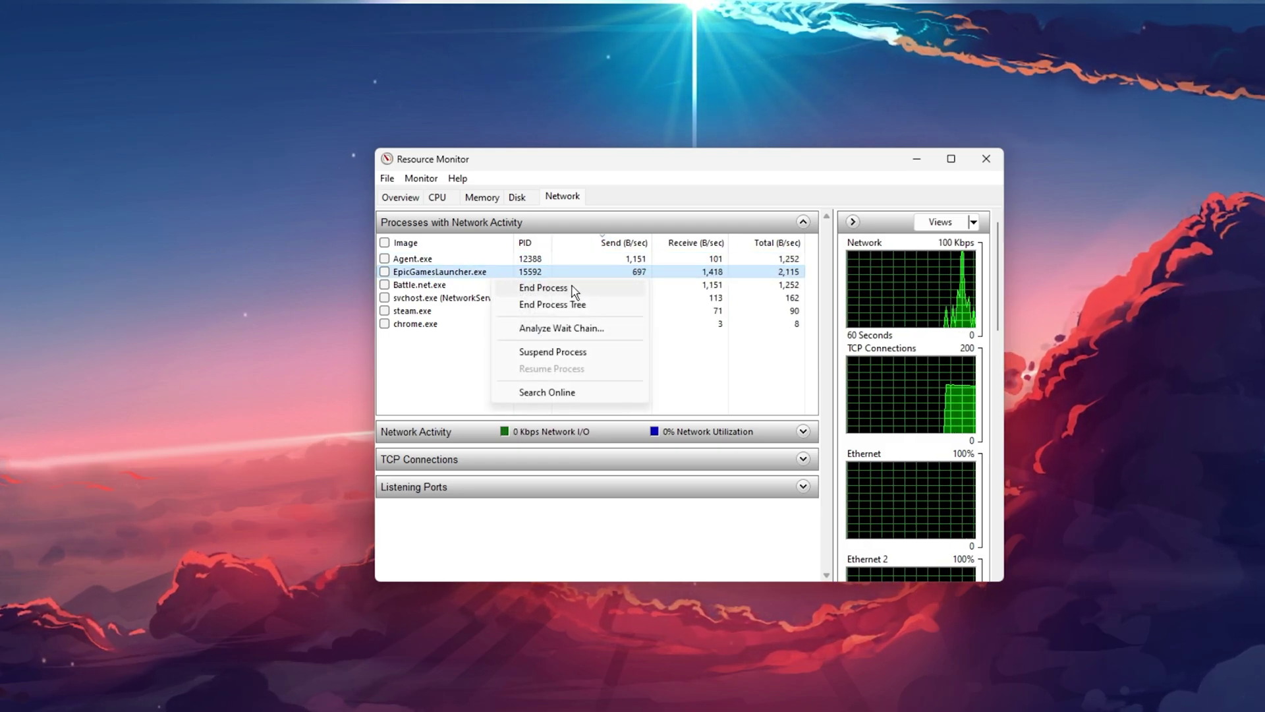
left_click(705, 285)
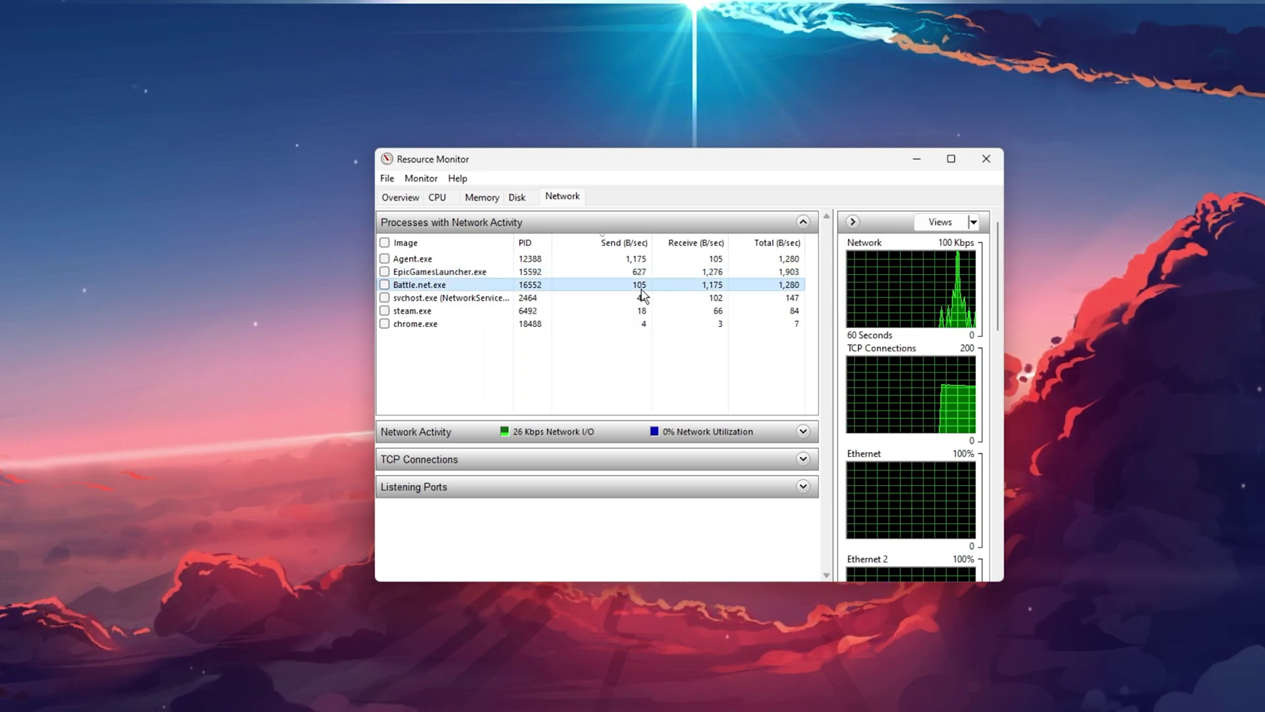
right_click(482, 290)
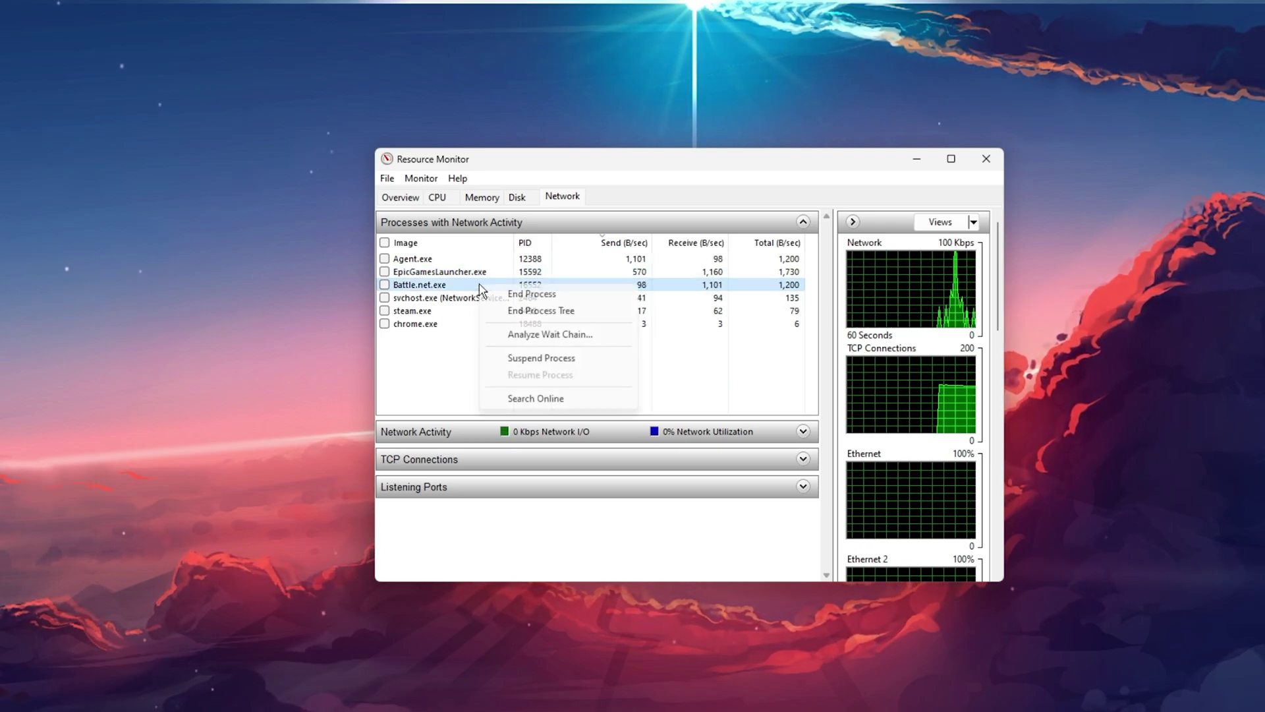
left_click(519, 311)
right_click(530, 313)
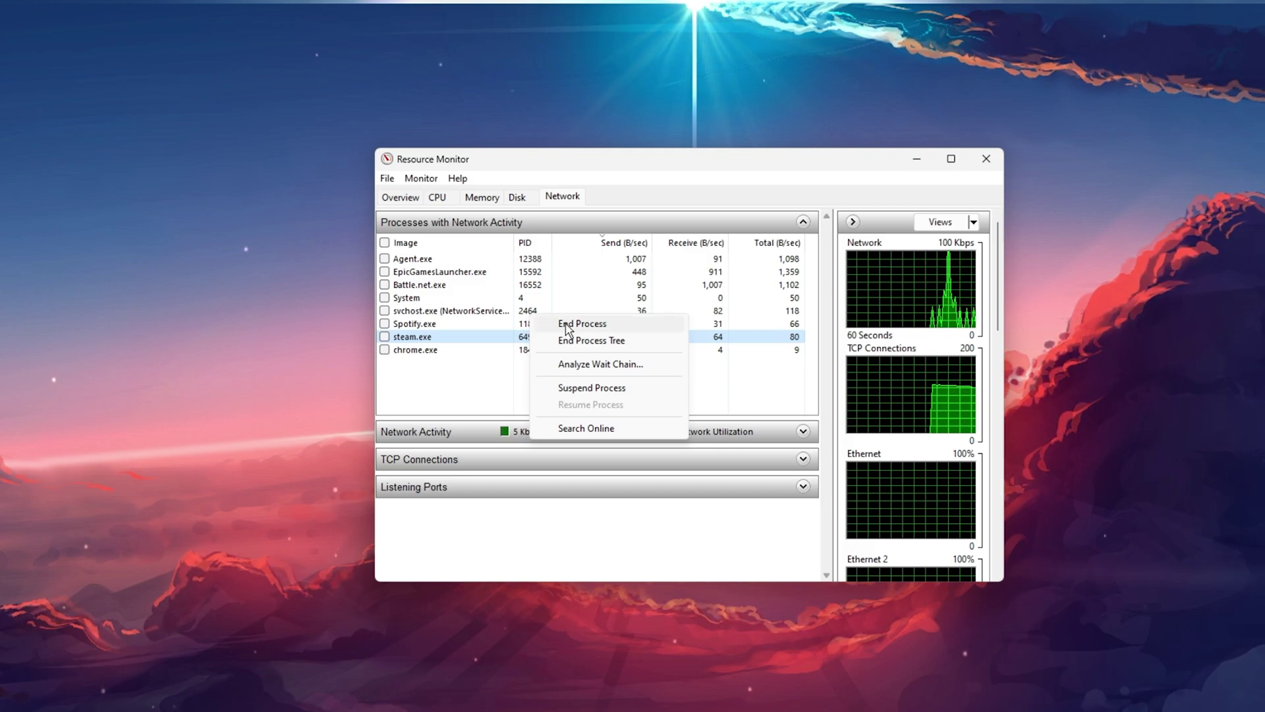
left_click(473, 368)
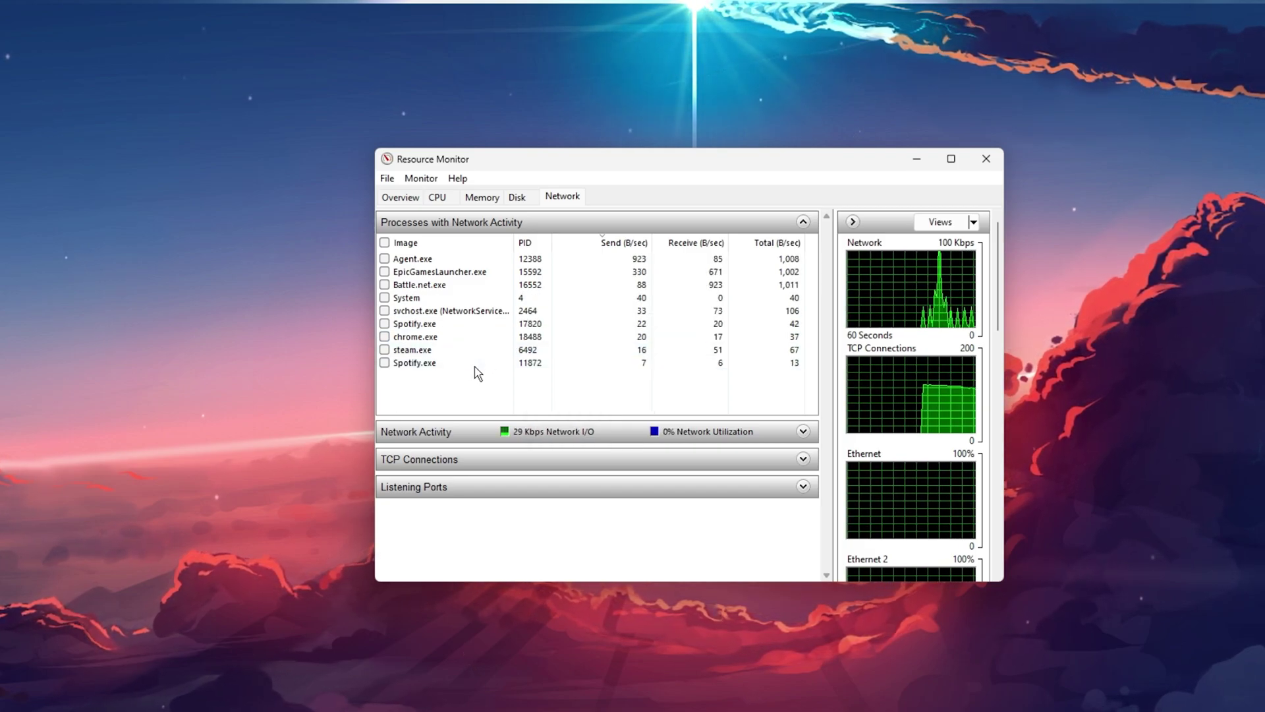
- Close the Resource Monitor window, with network activity down to 0 Kbps and 0% utilization
left_click(803, 224)
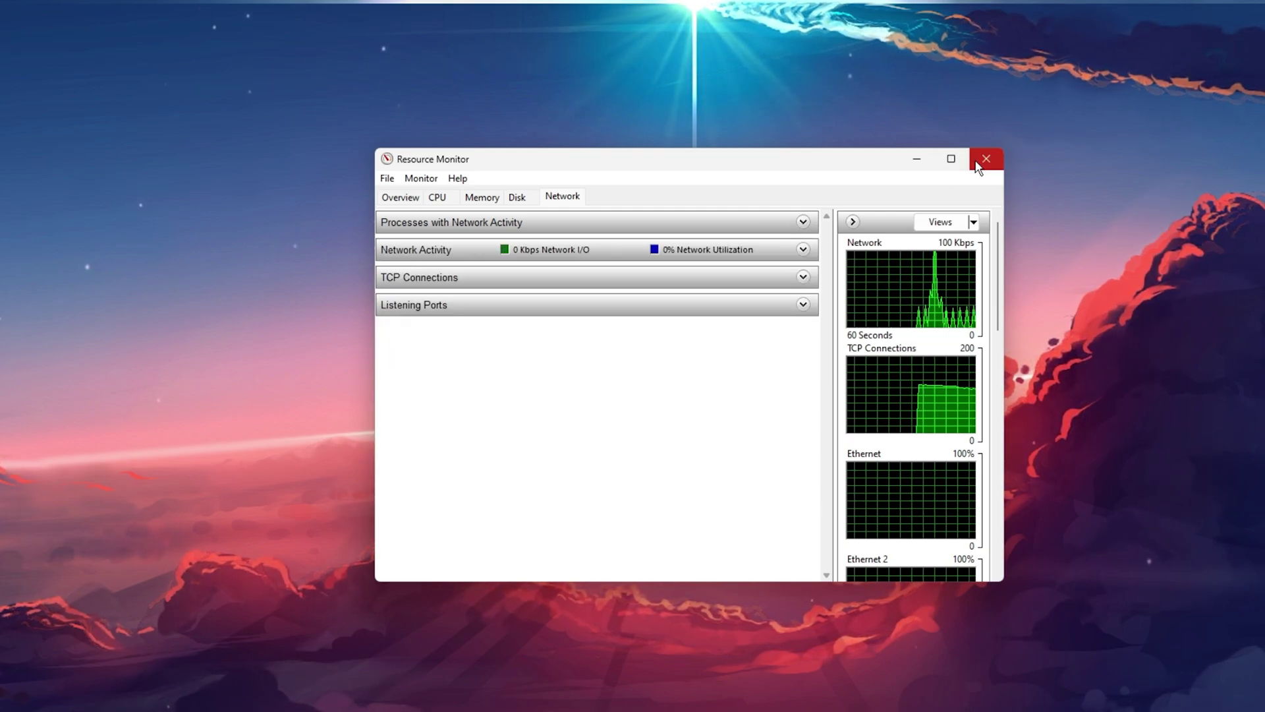